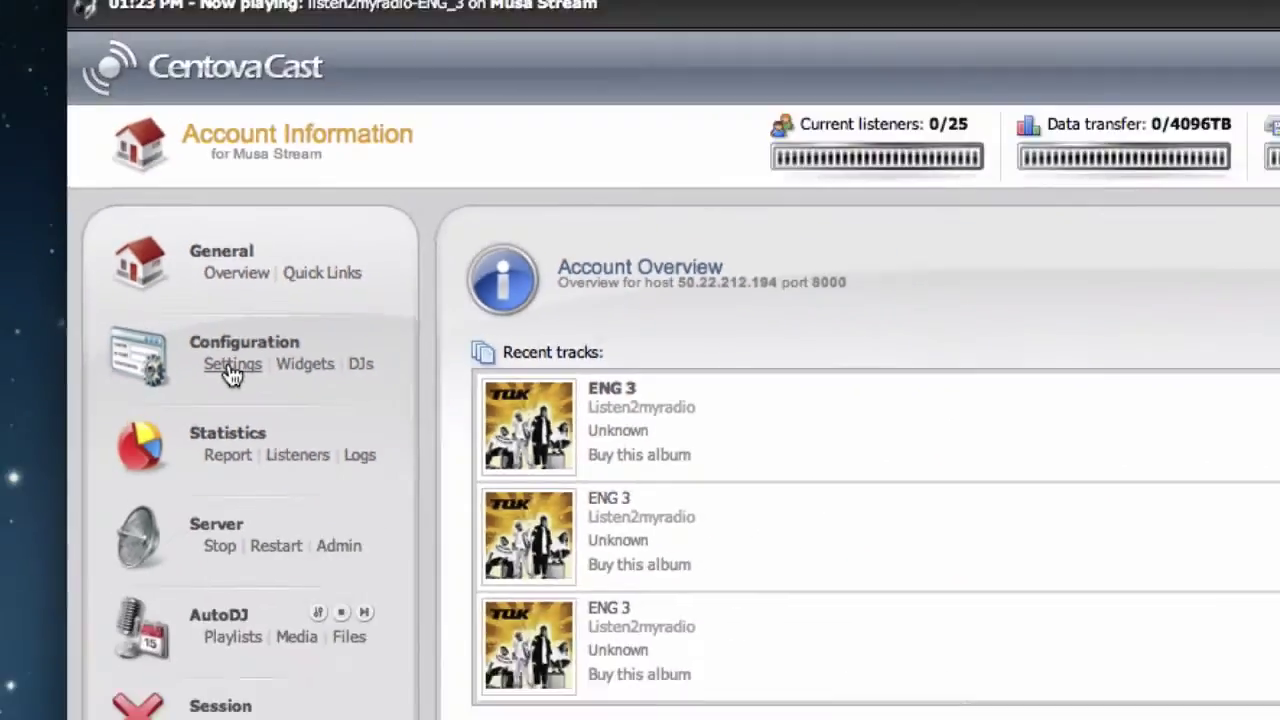
Step: Set Public server to Always under Server Overrides, save the configuration, and return to the overview
click(410, 405)
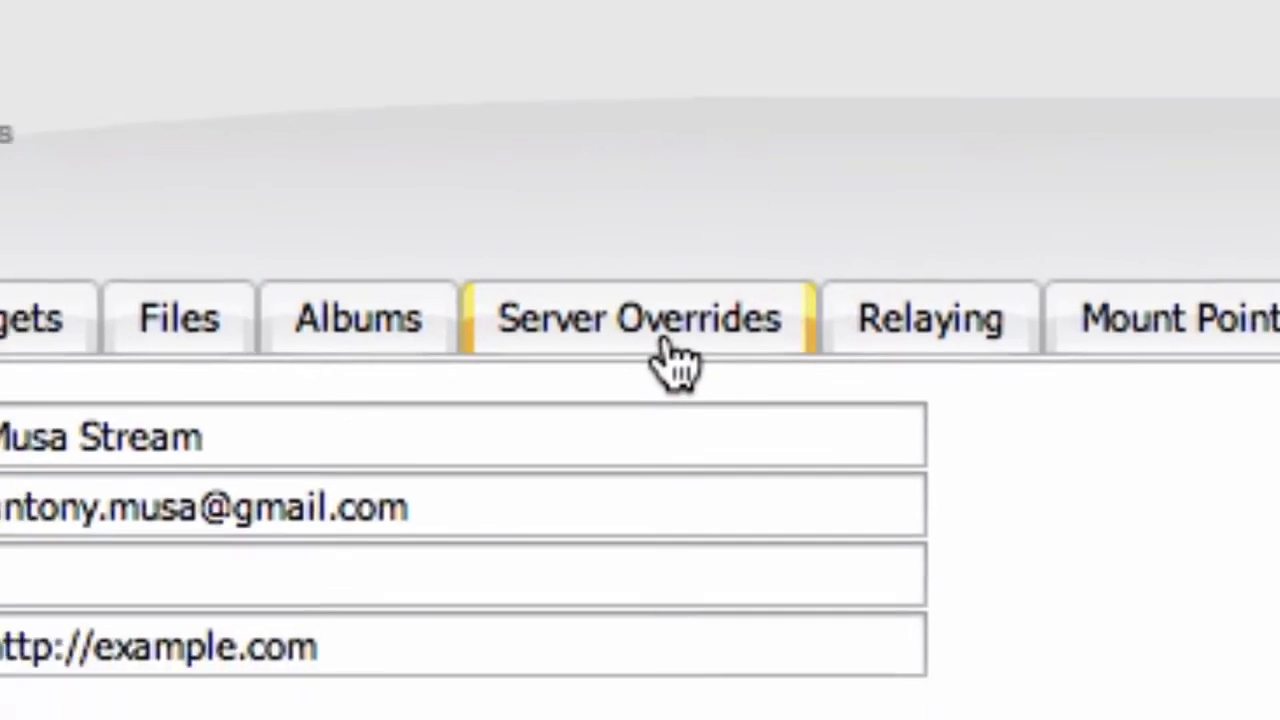
click(663, 340)
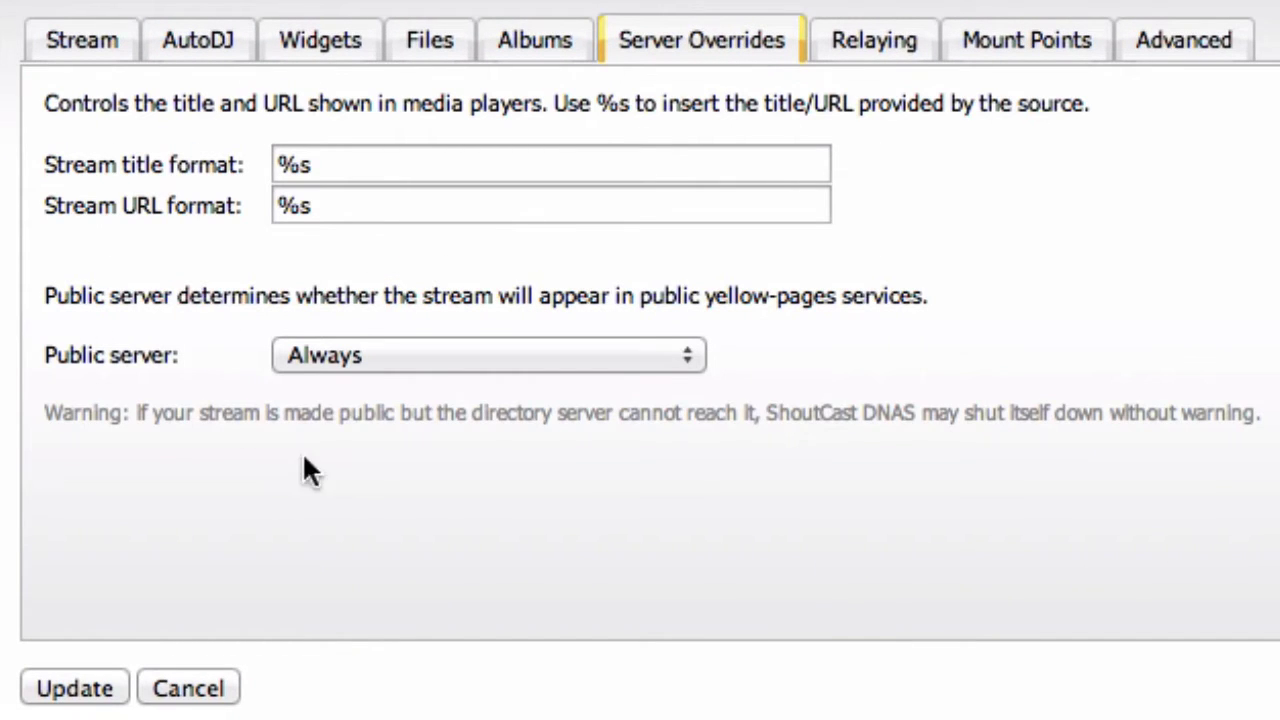
click(677, 355)
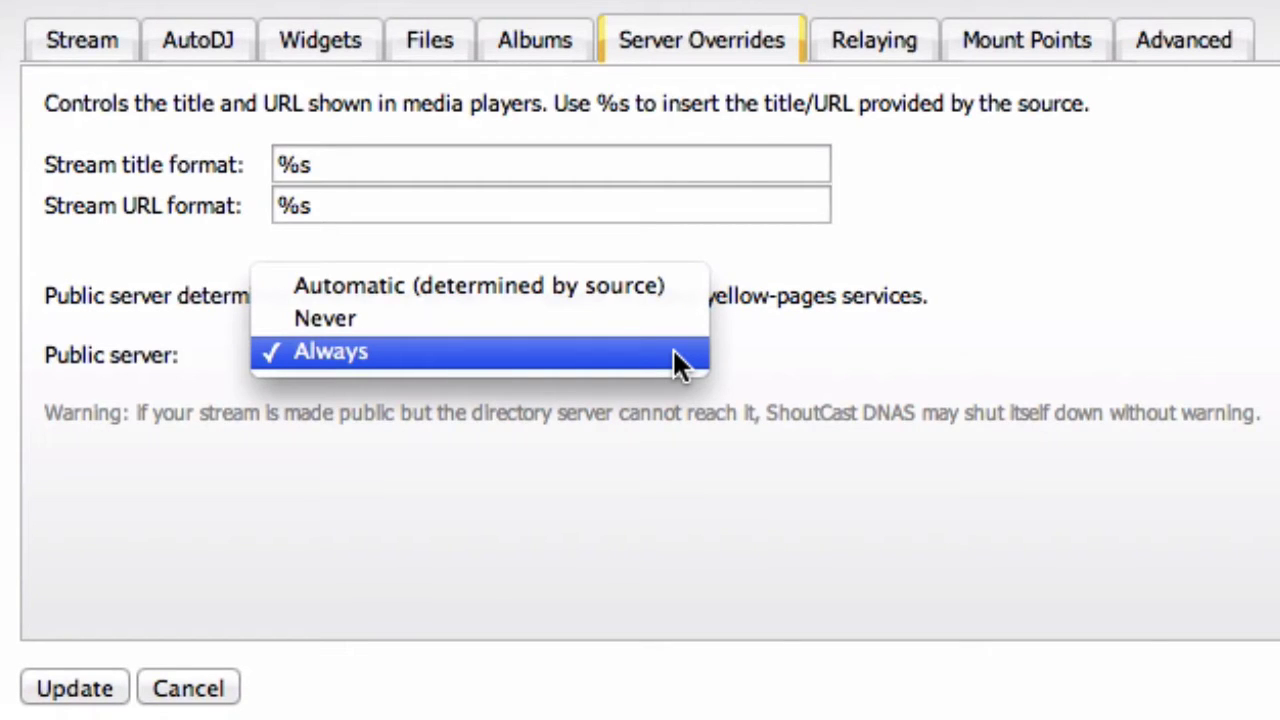
click(468, 360)
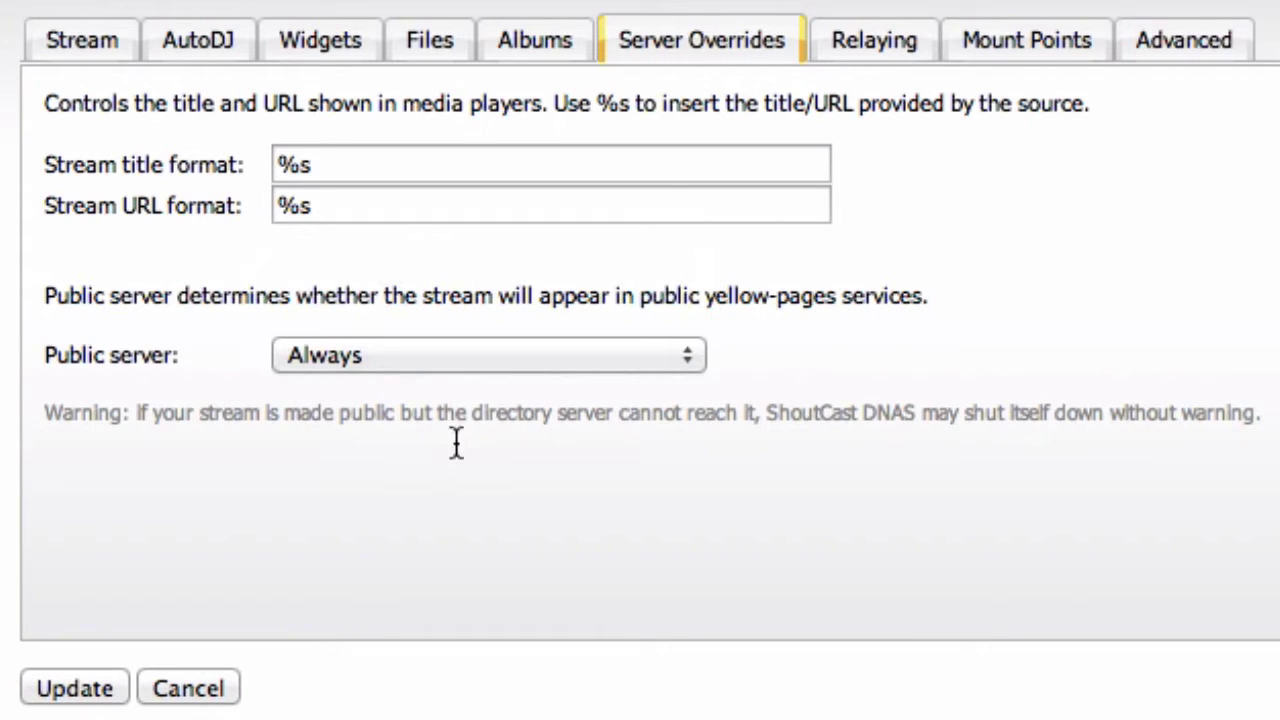
click(75, 690)
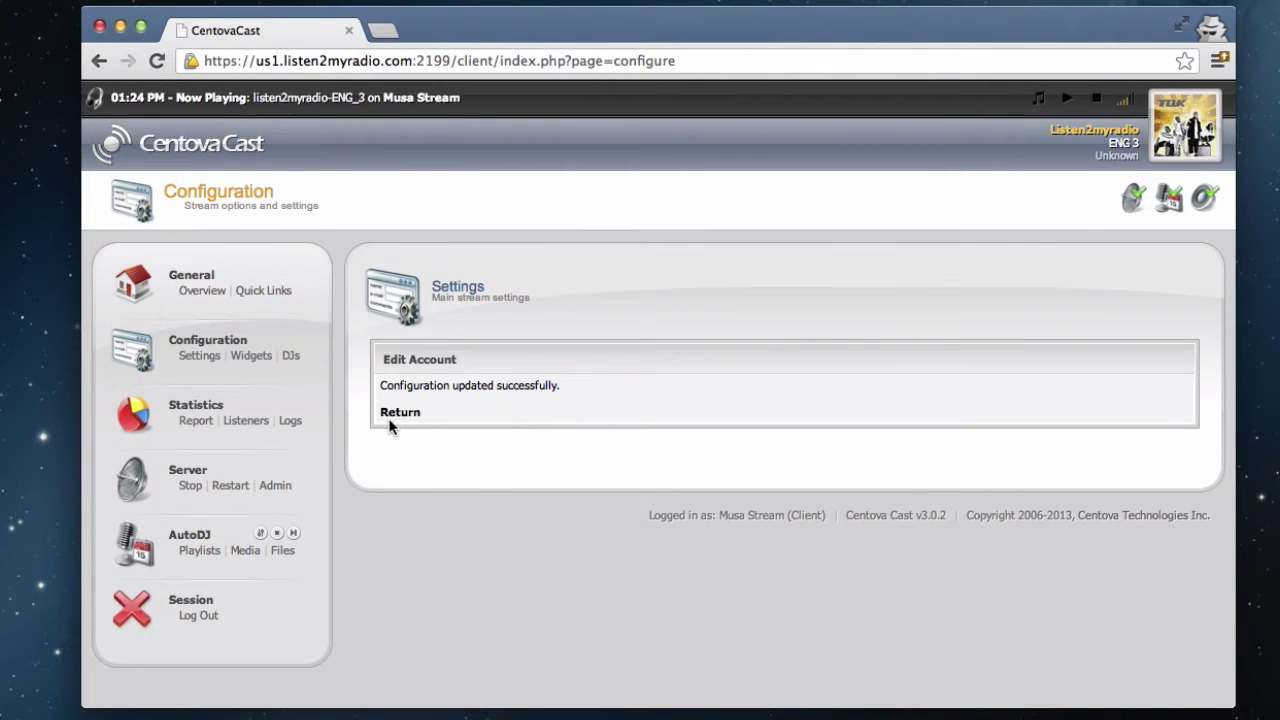
click(392, 418)
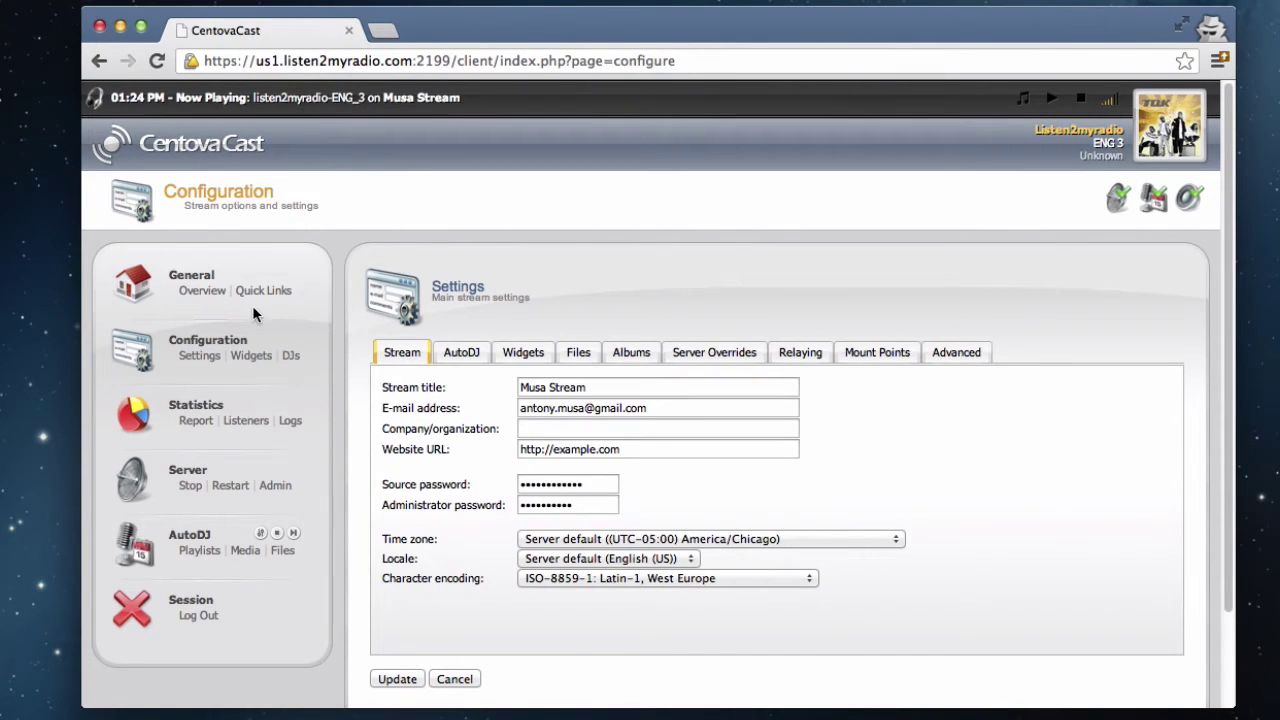
click(202, 290)
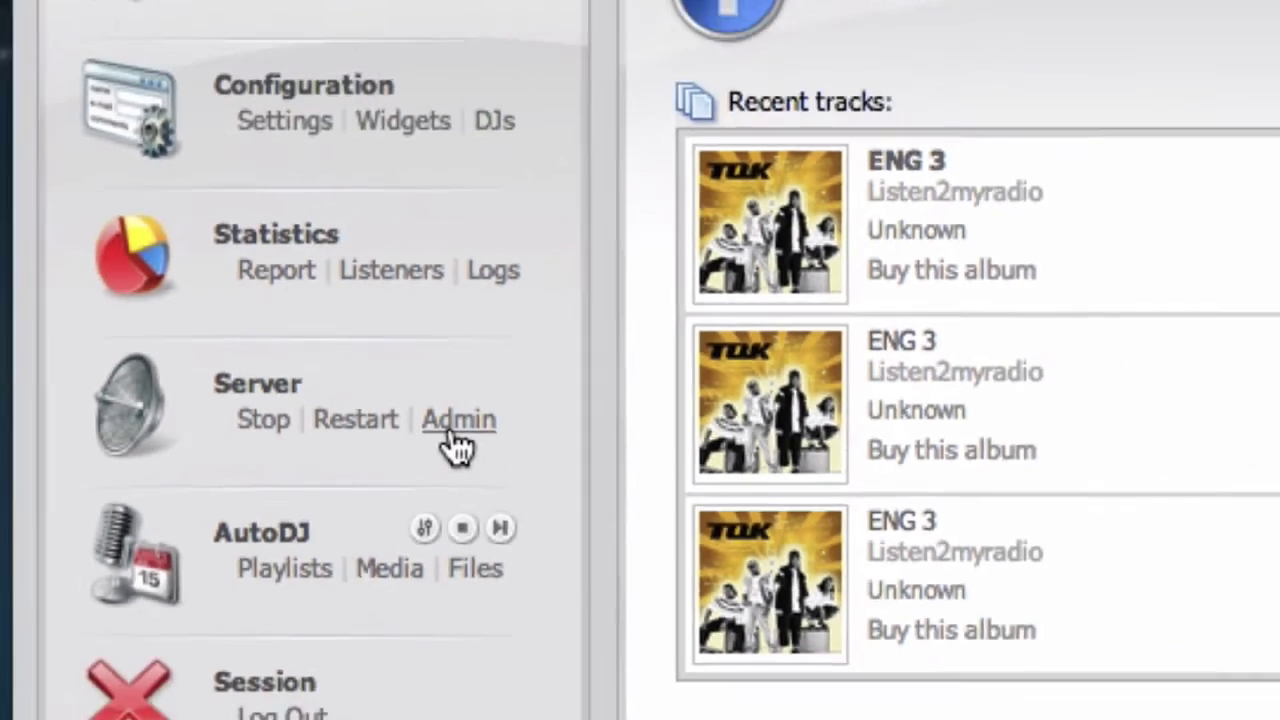
Step: Open the SHOUTcast DNAS page for 50.22.212.194:8000 and bring up the administrator login prompt
click(569, 379)
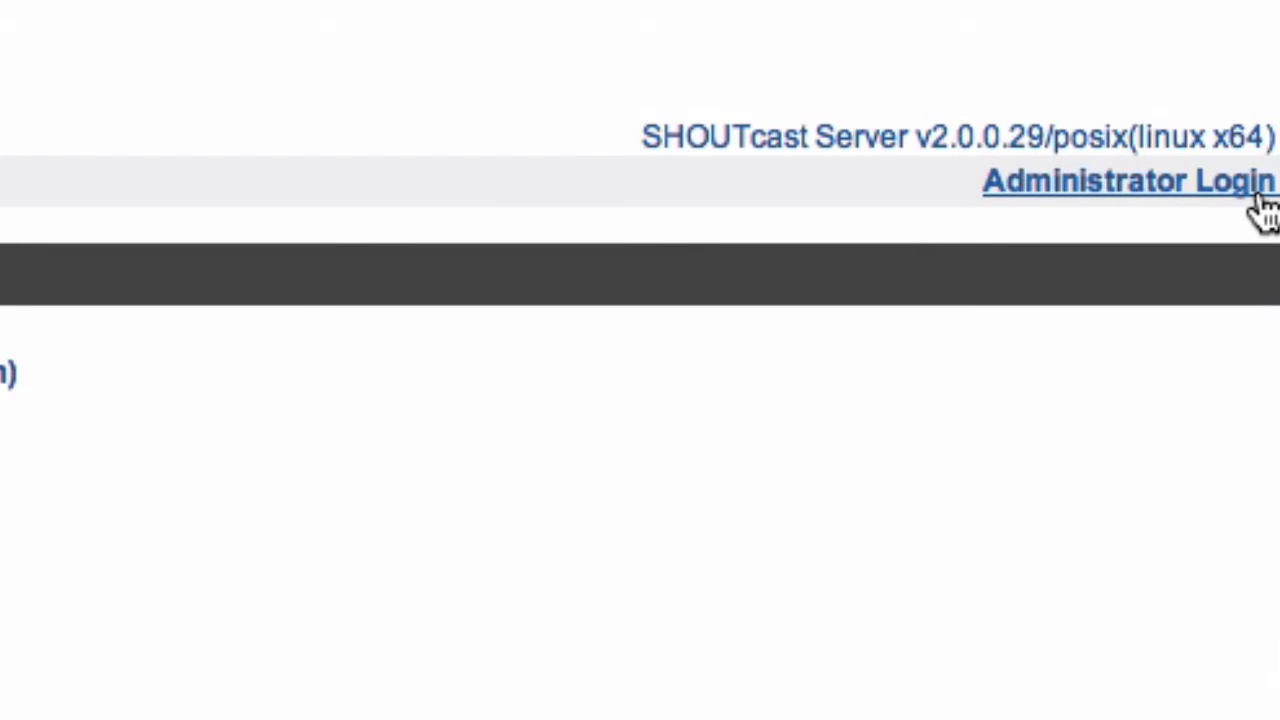
click(1094, 181)
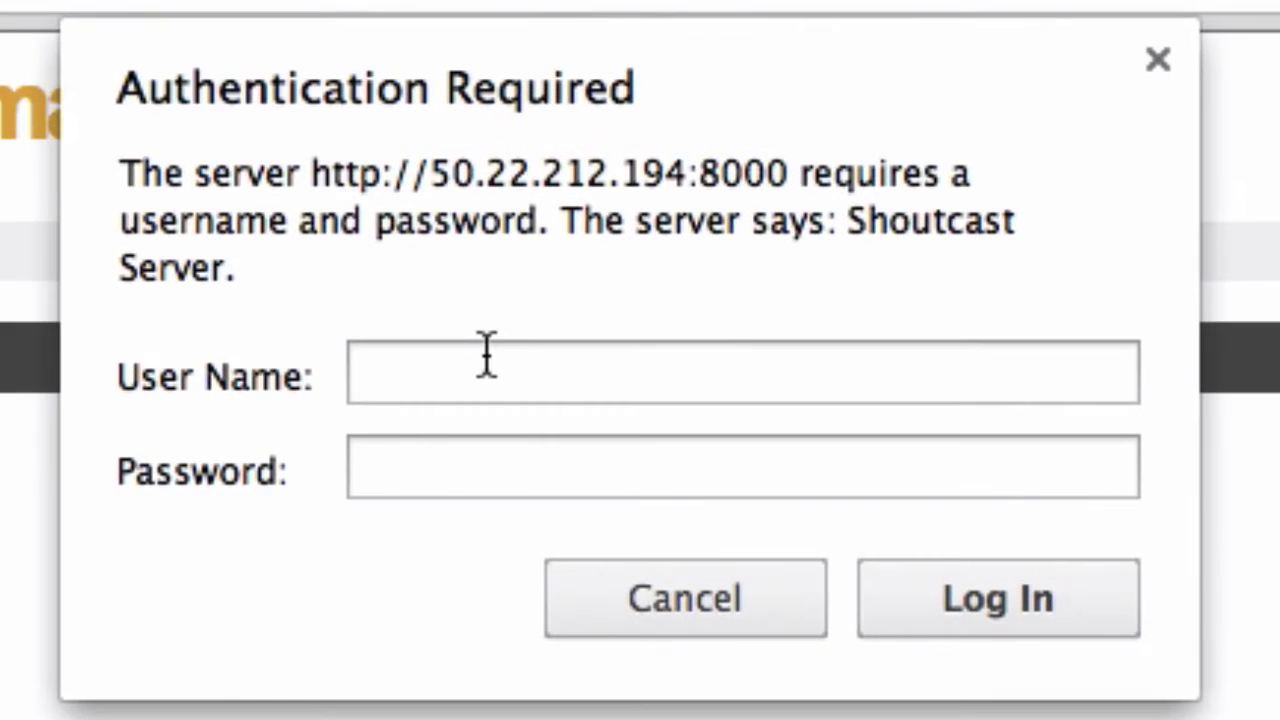
Step: Log in as user admin with the pasted administrator password
click(490, 355)
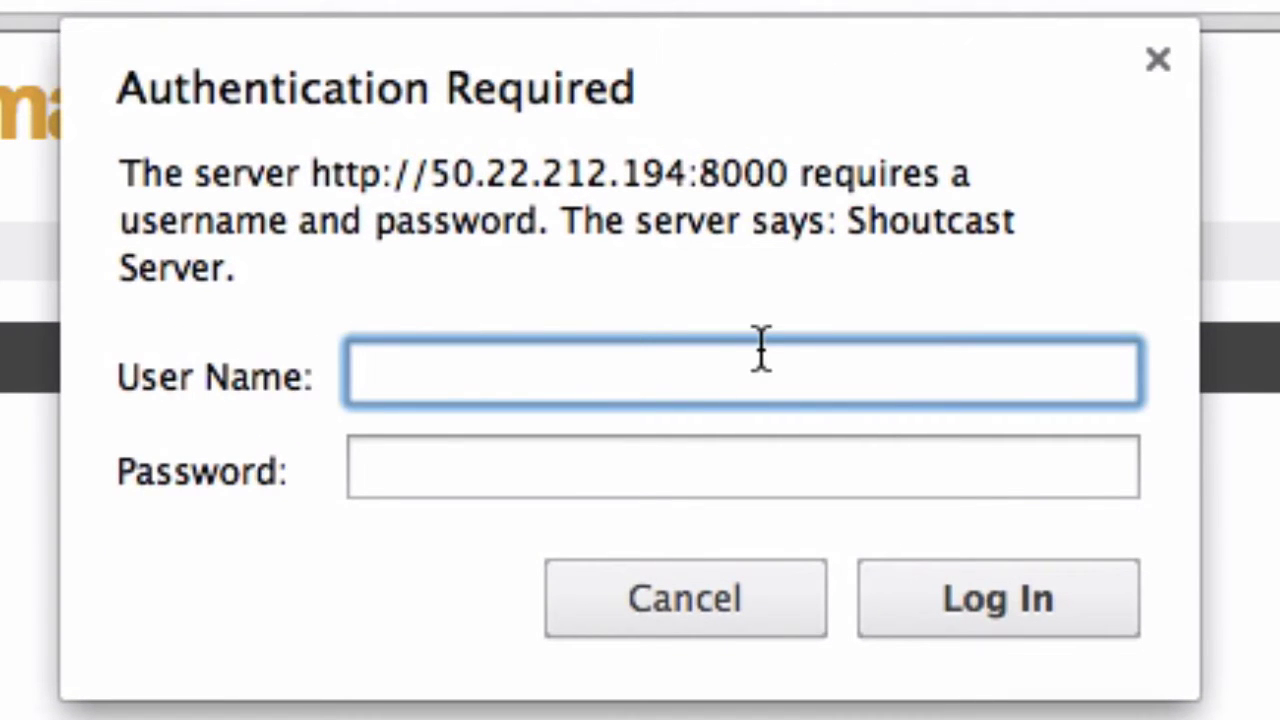
text(admin)
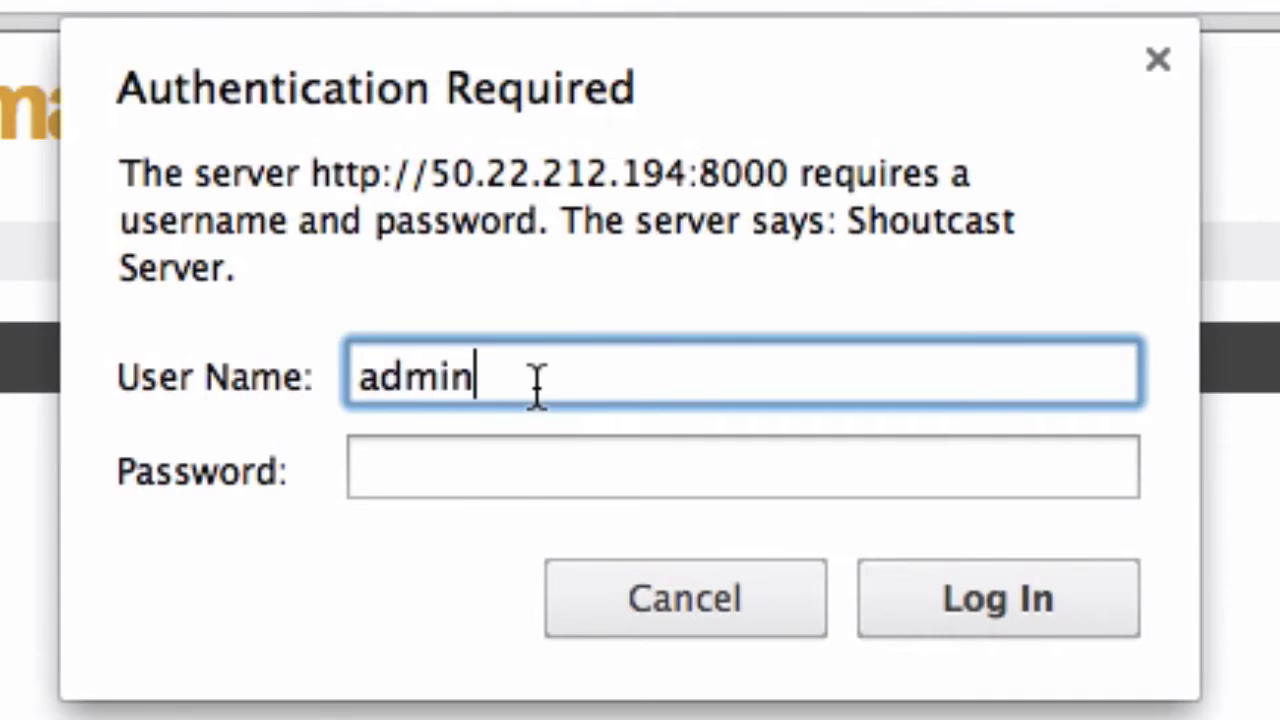
click(519, 452)
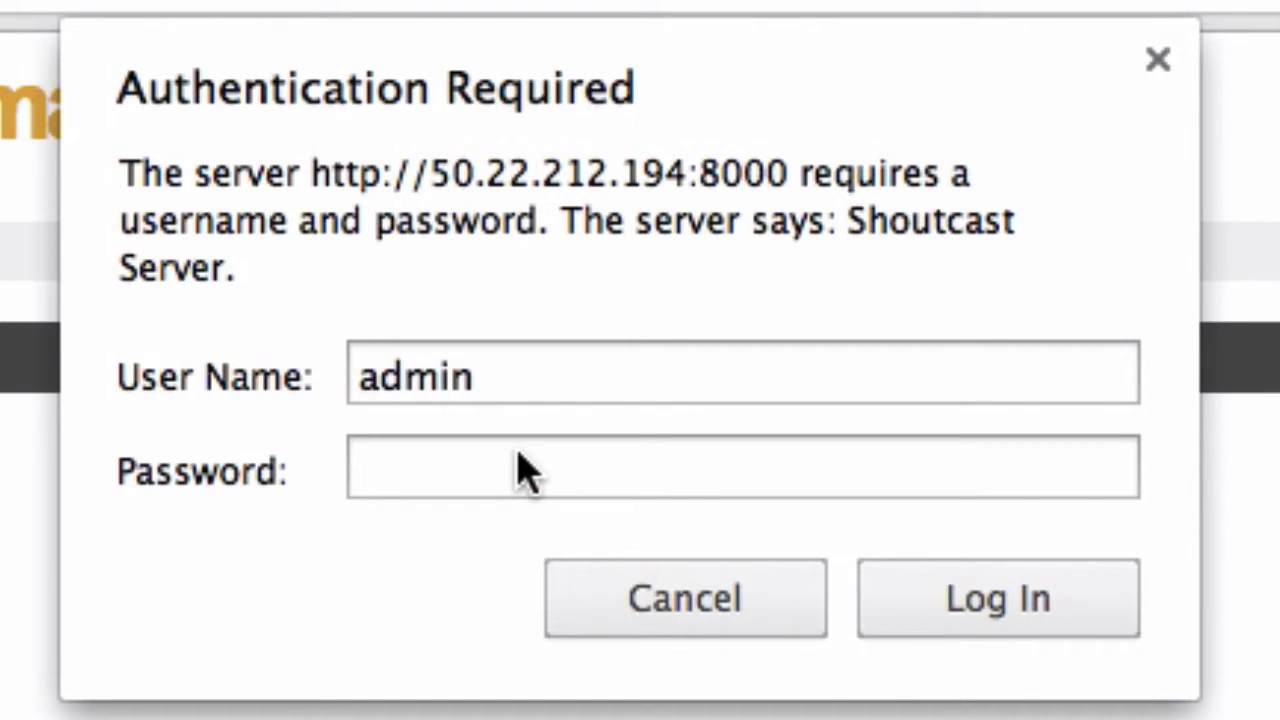
click(522, 468)
key(super+v)
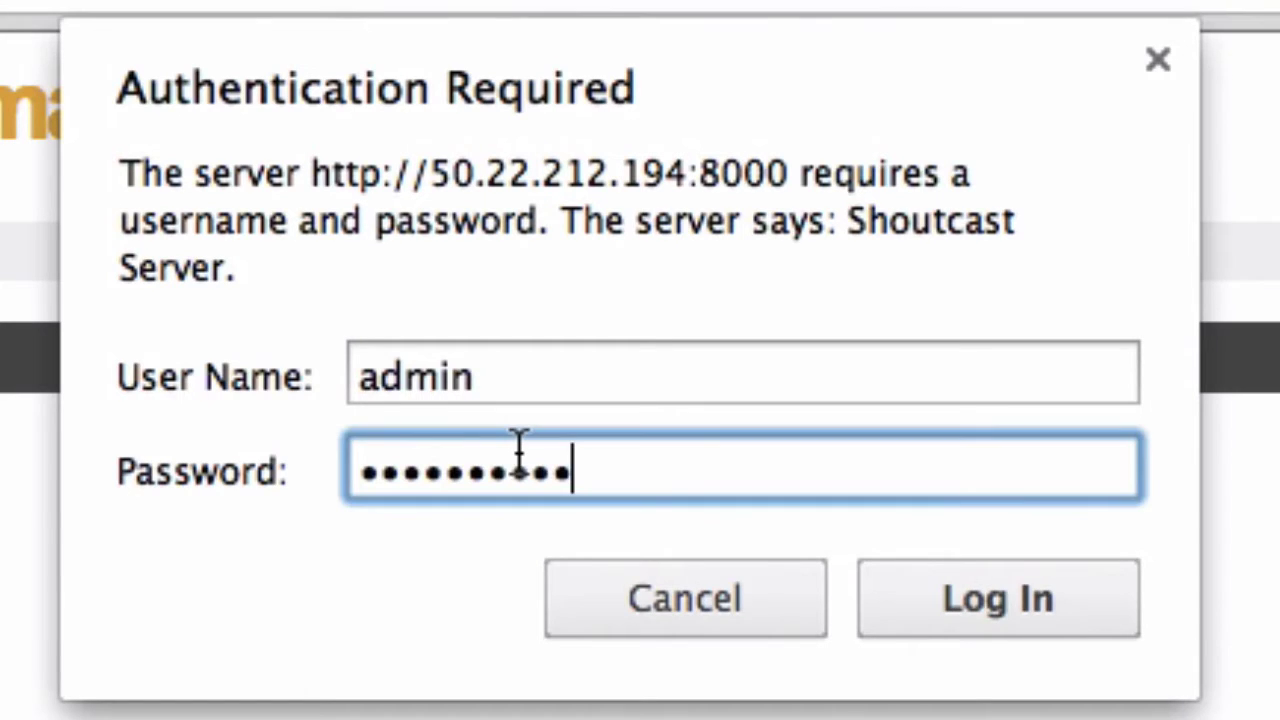
right_click(517, 457)
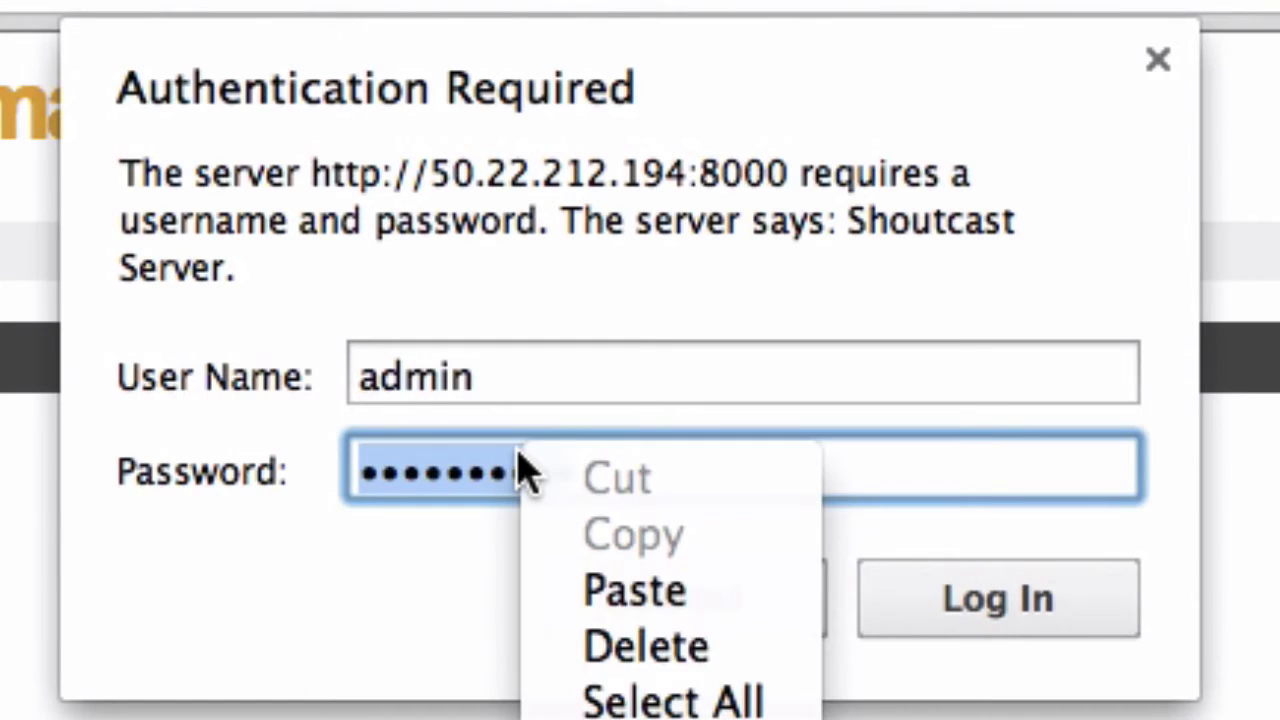
click(703, 600)
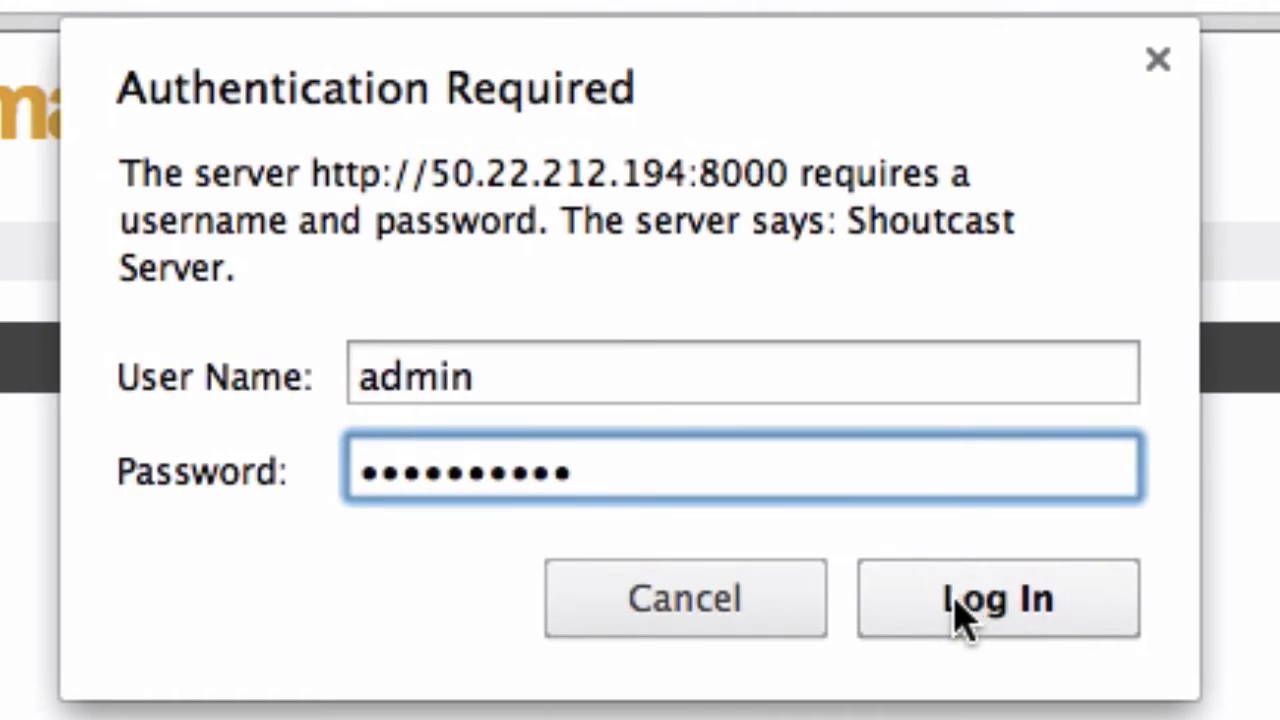
click(989, 609)
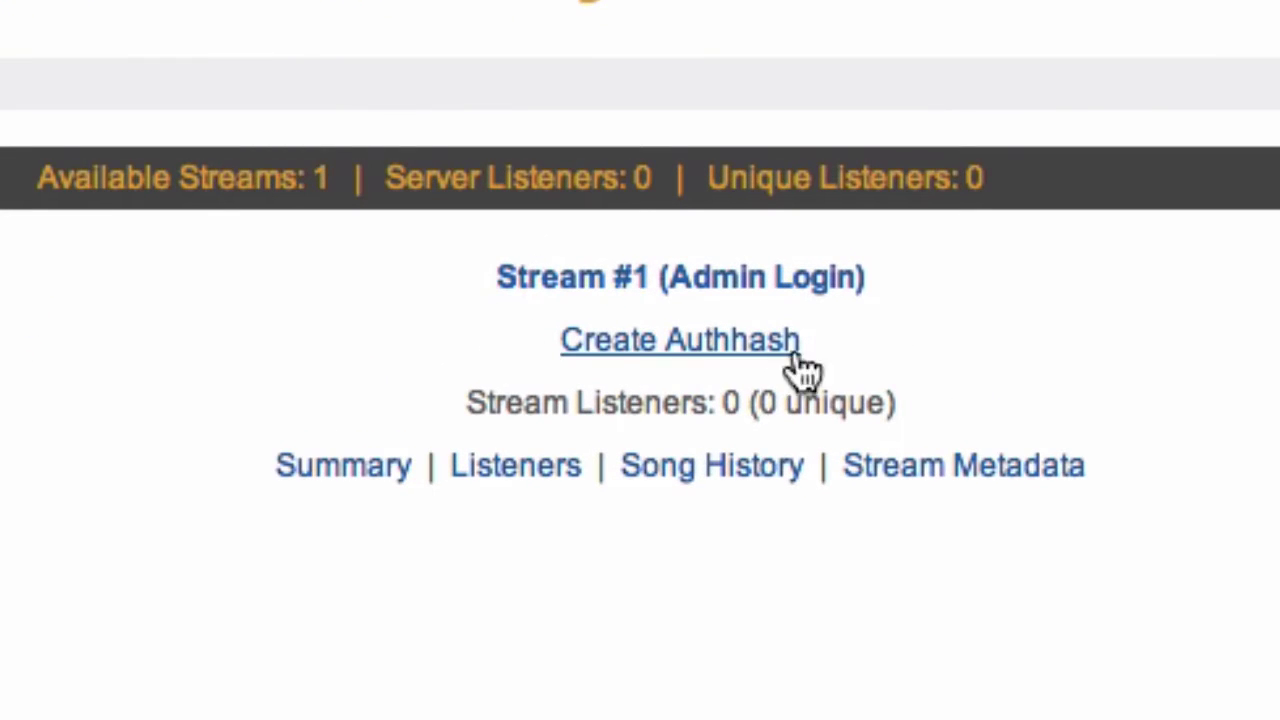
Step: Open the Create Authhash form and empty its prefilled Station Name field
click(684, 366)
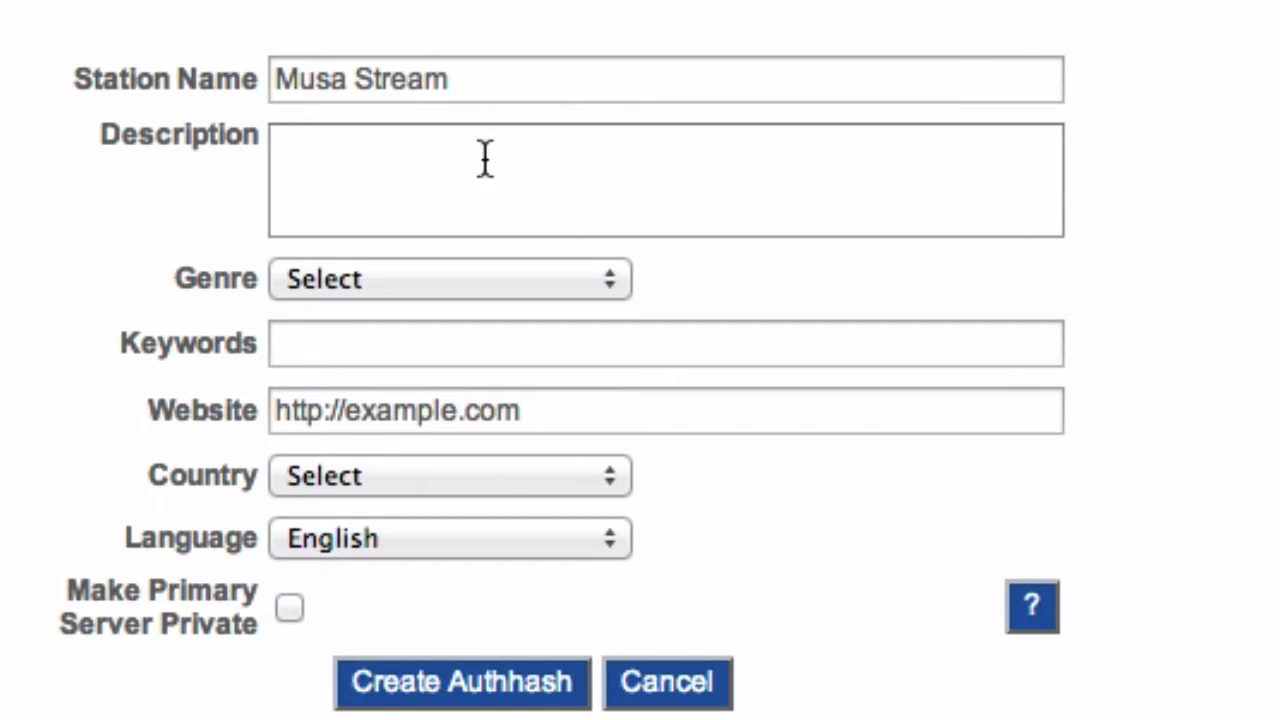
double_click(87, 95)
click(111, 93)
triple_click(111, 95)
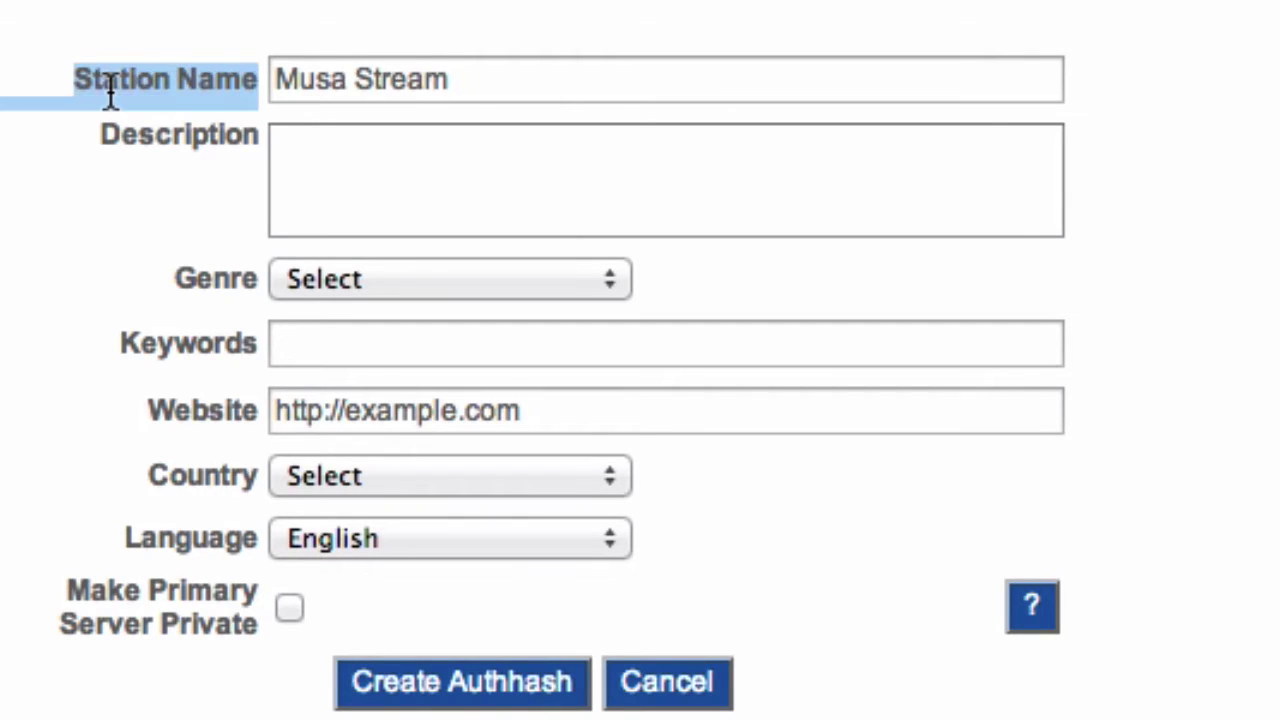
double_click(111, 95)
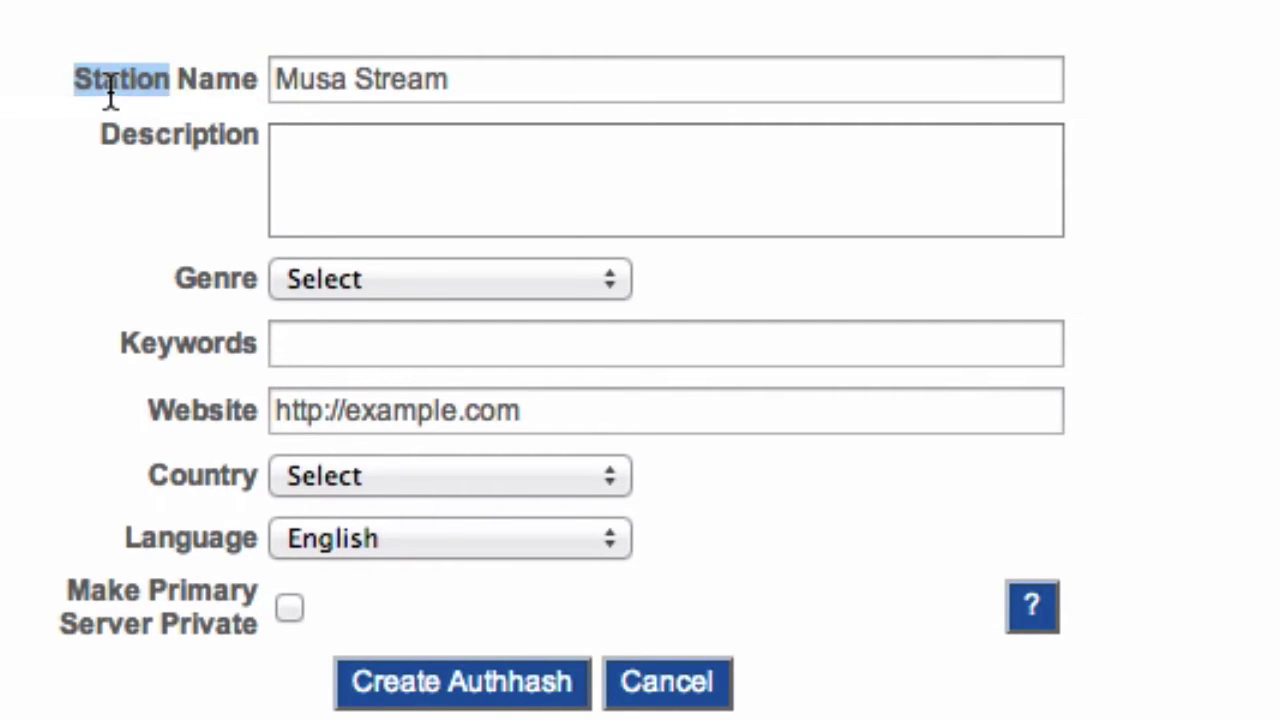
click(111, 95)
click(112, 95)
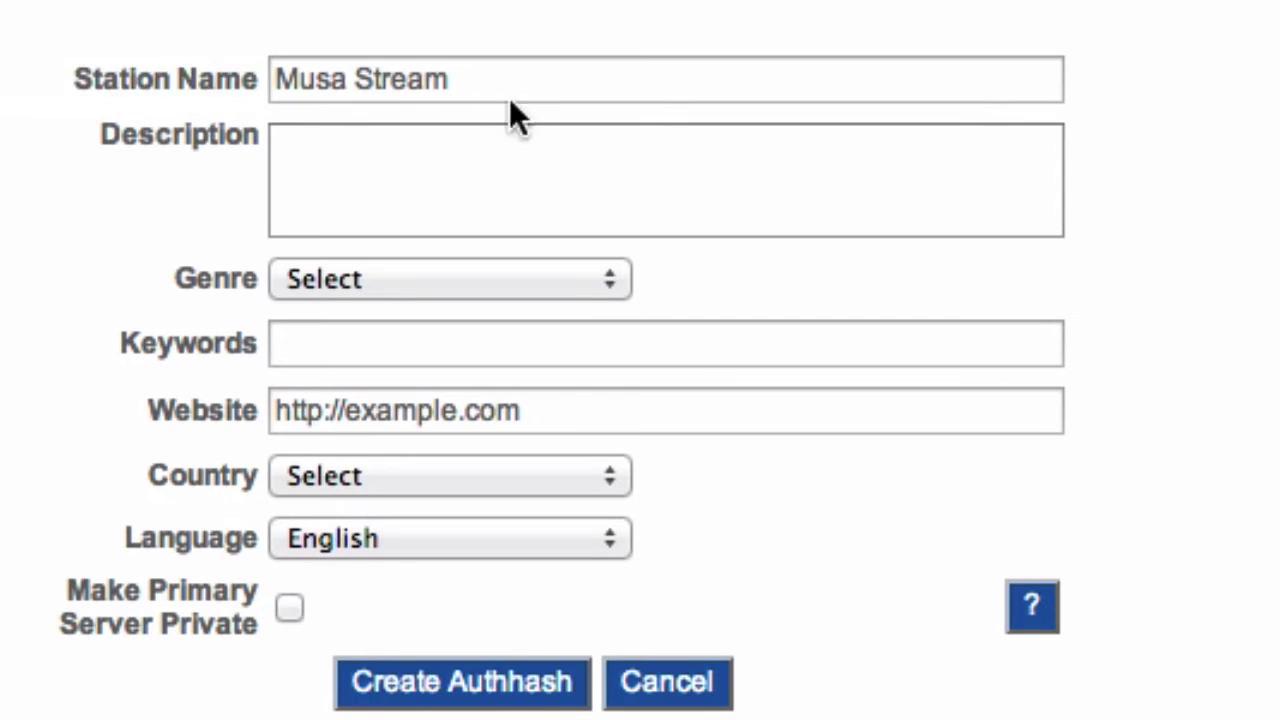
triple_click(528, 81)
key(BackSpace)
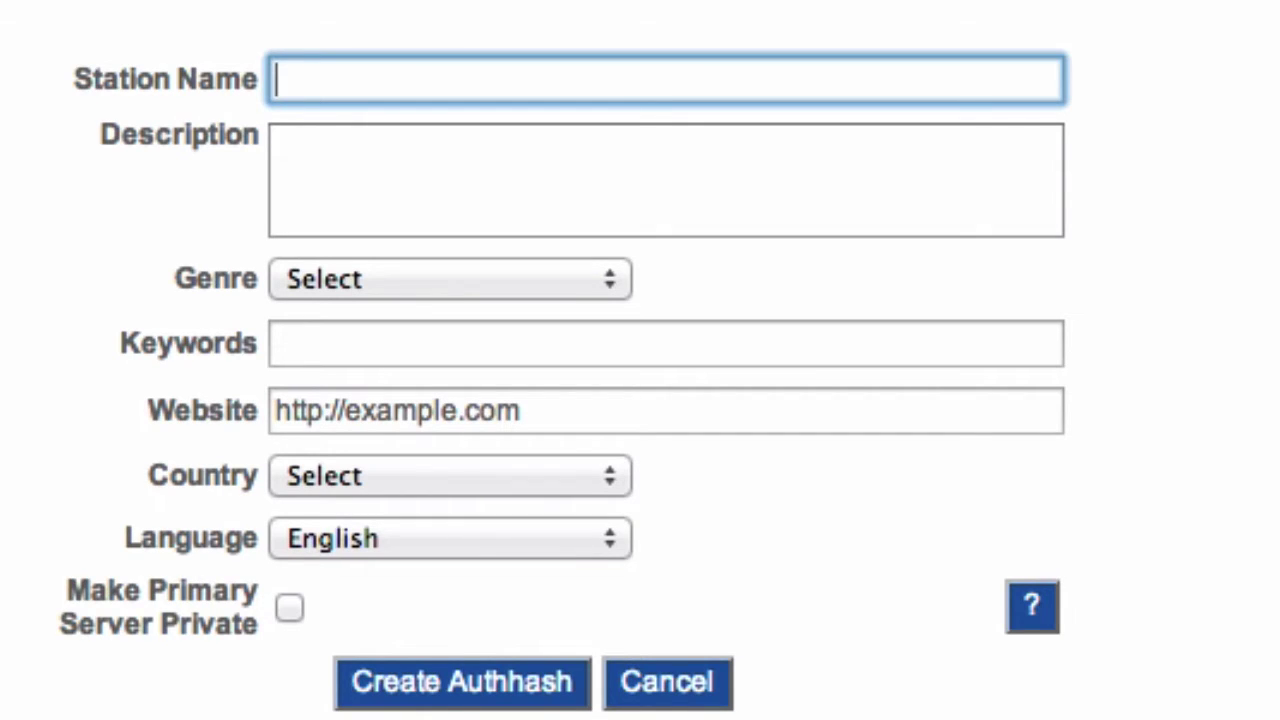
Step: Enter station name 'Listen2myradio Tutorial Example', description 'Just an example', and genre Talk/Technology
text(Listen2myradio)
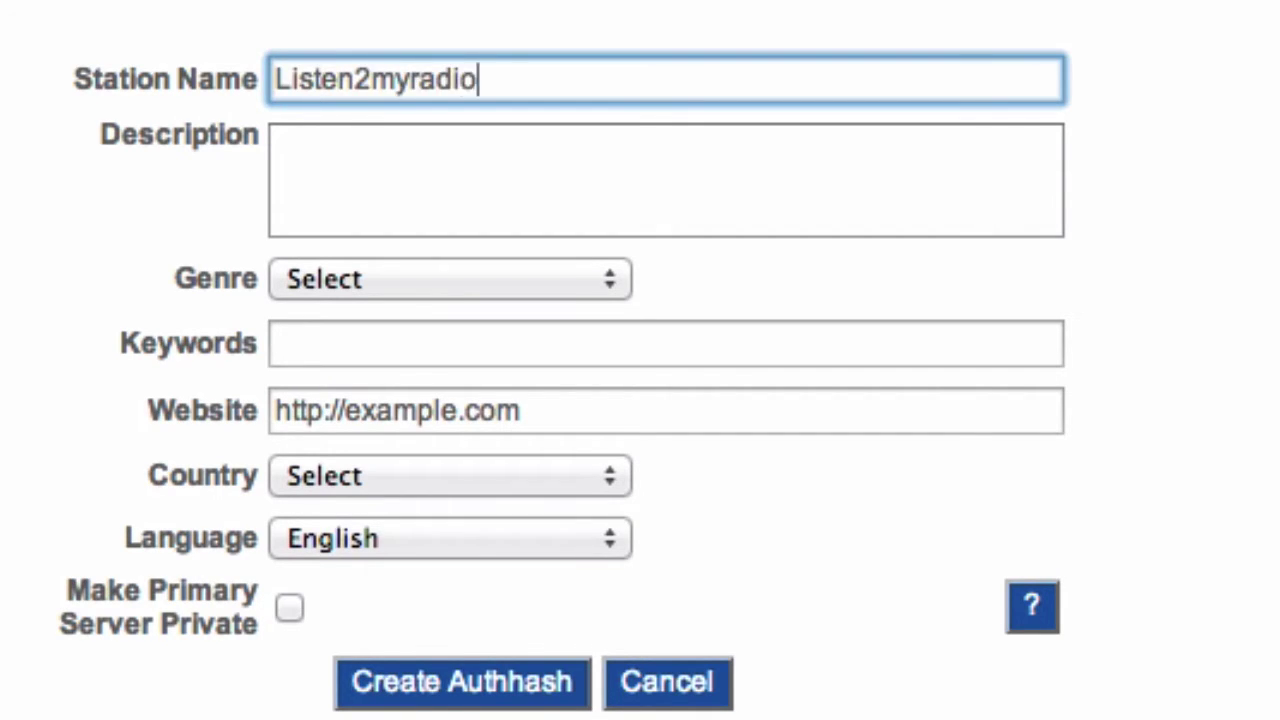
text( Tutorial Example)
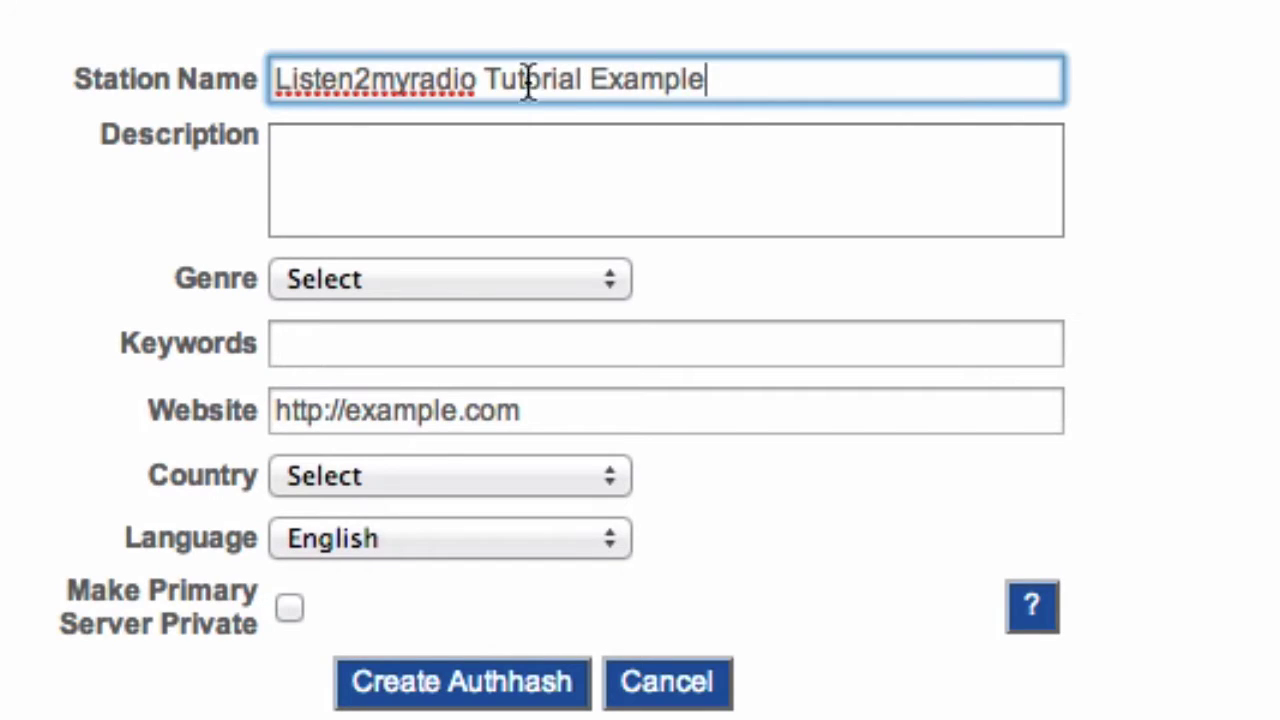
click(494, 145)
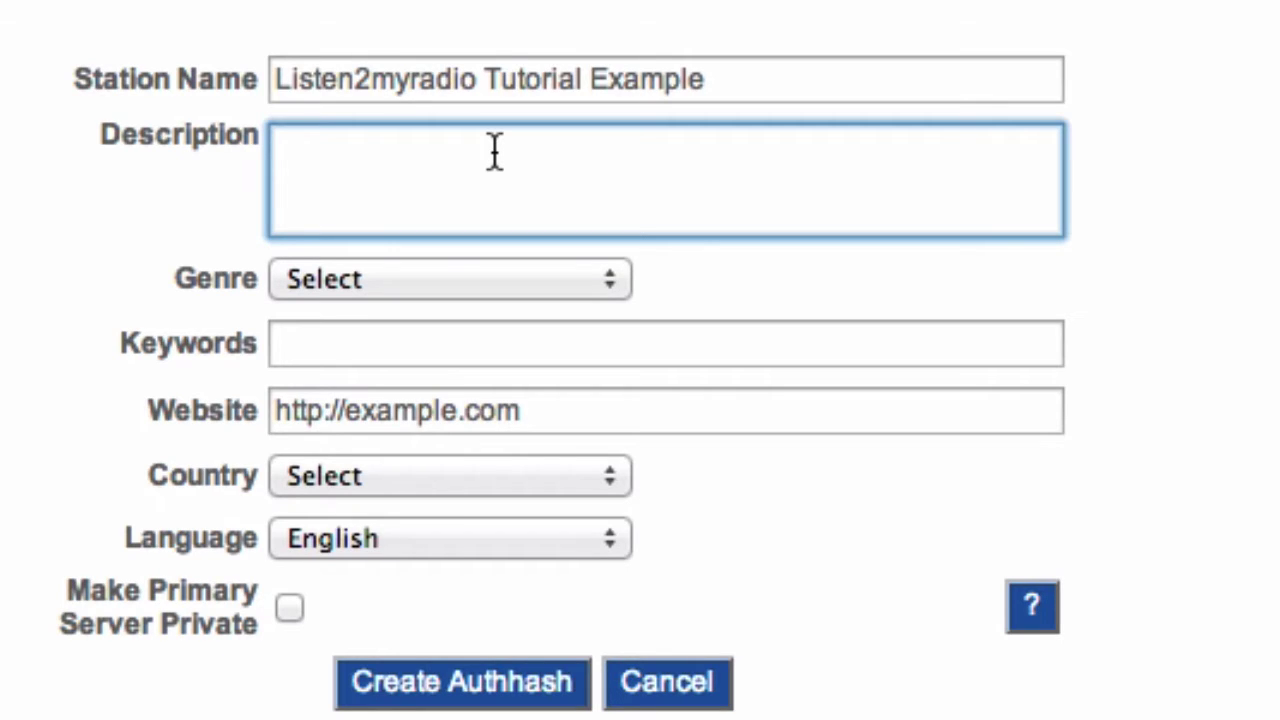
text(Just an example)
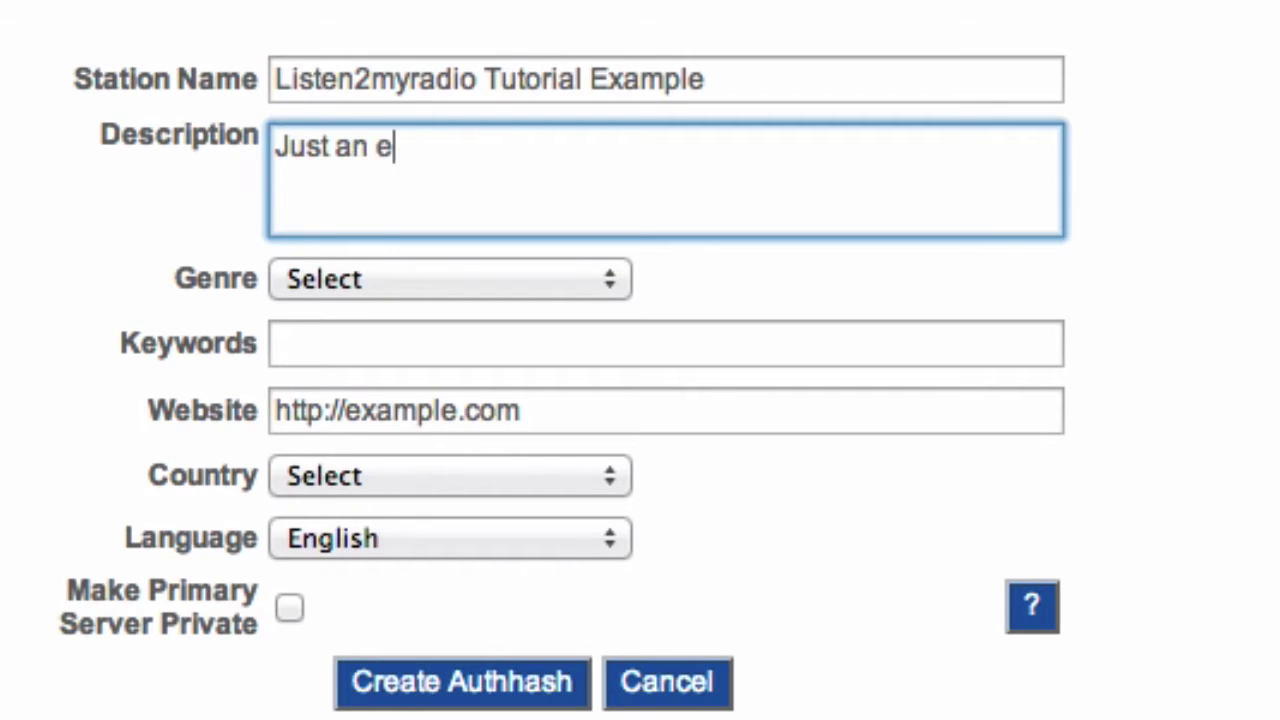
click(542, 280)
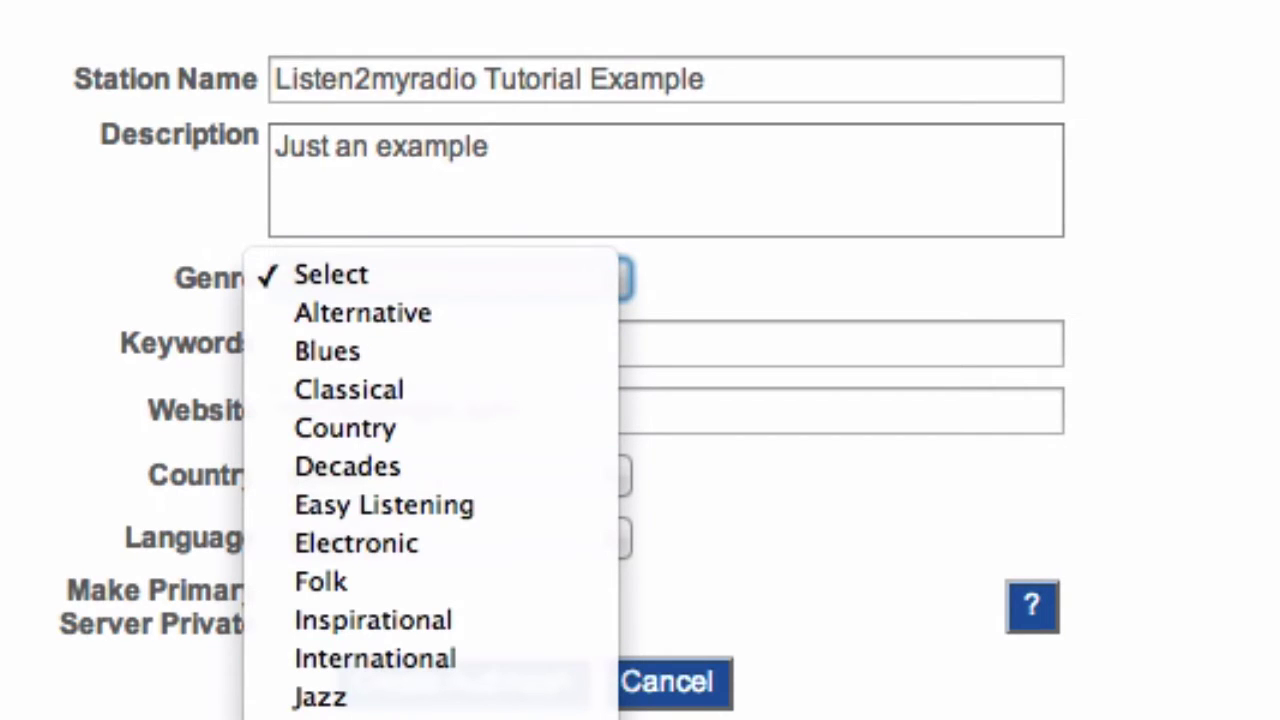
click(400, 718)
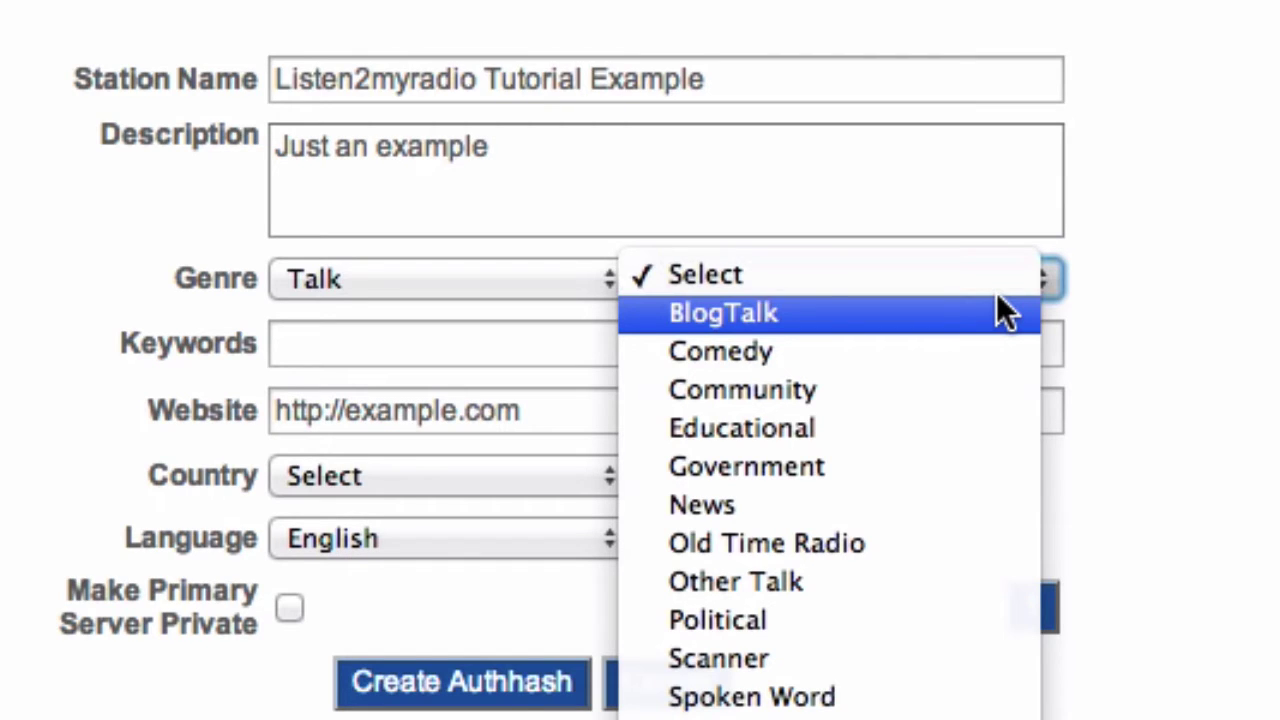
click(760, 715)
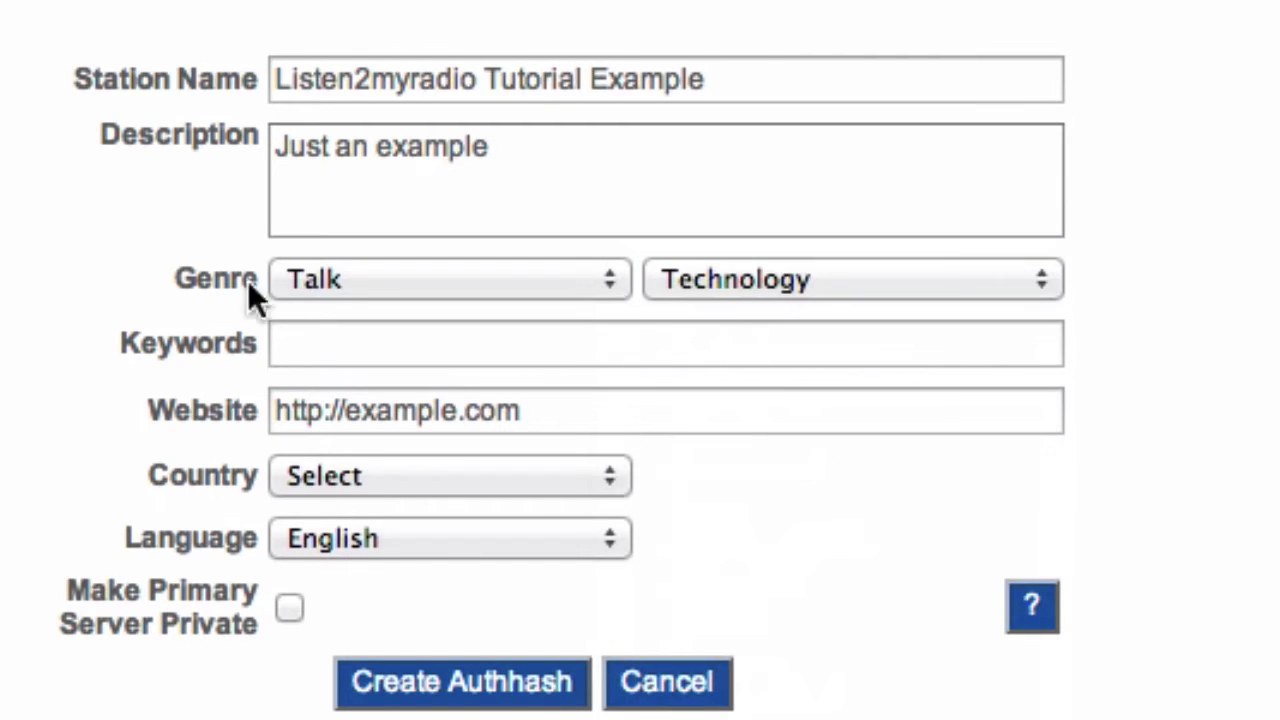
click(343, 345)
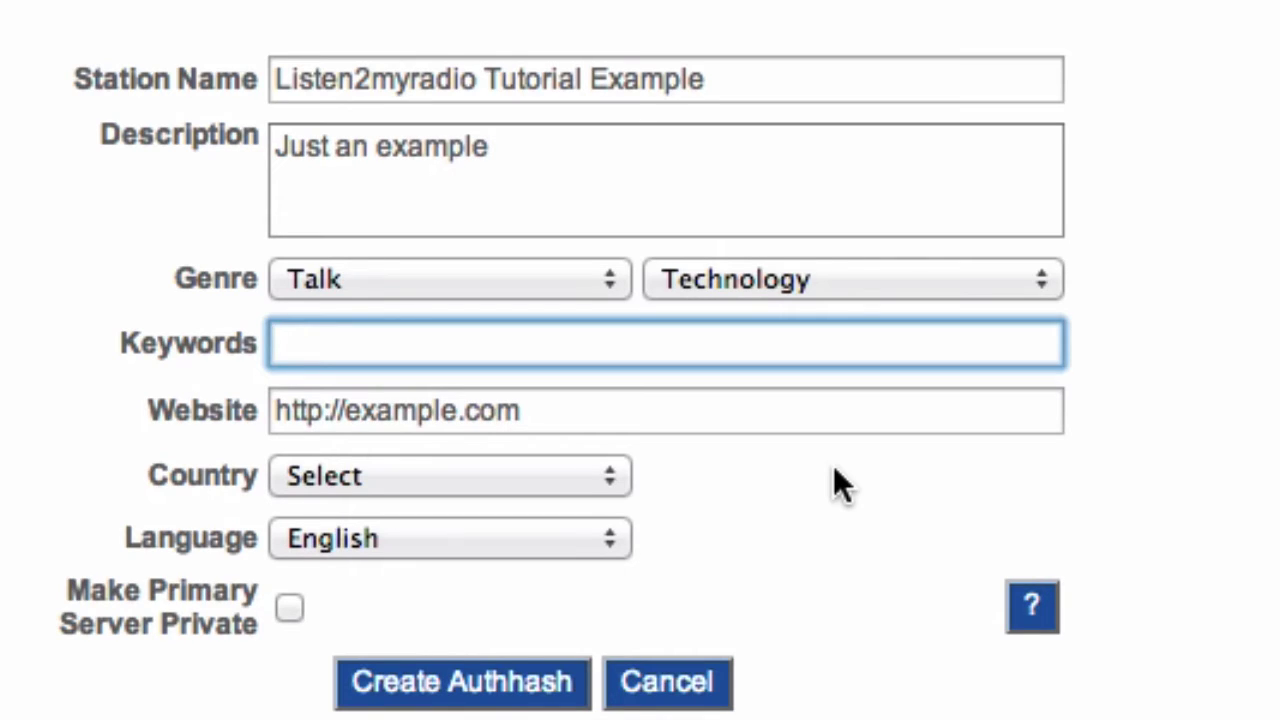
text(listen2myradio)
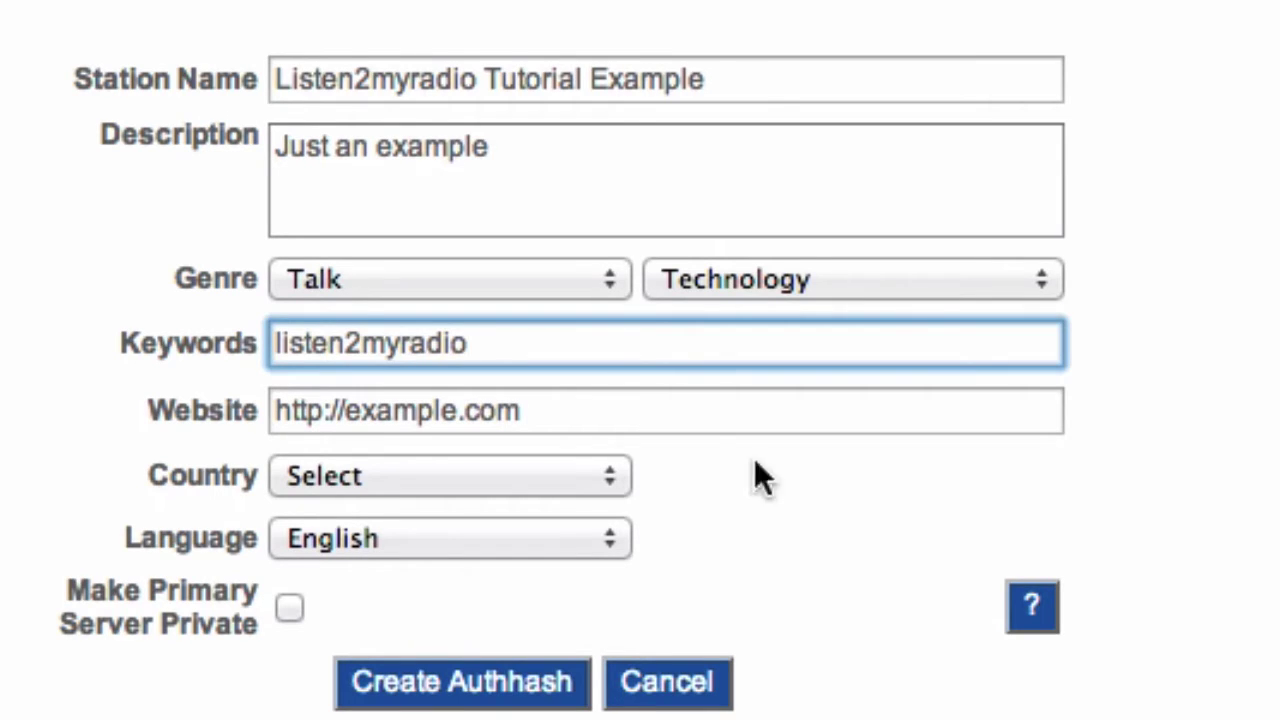
click(688, 420)
key(shift+alt+Left)
key(shift+alt+Left)
key(shift+alt+Left)
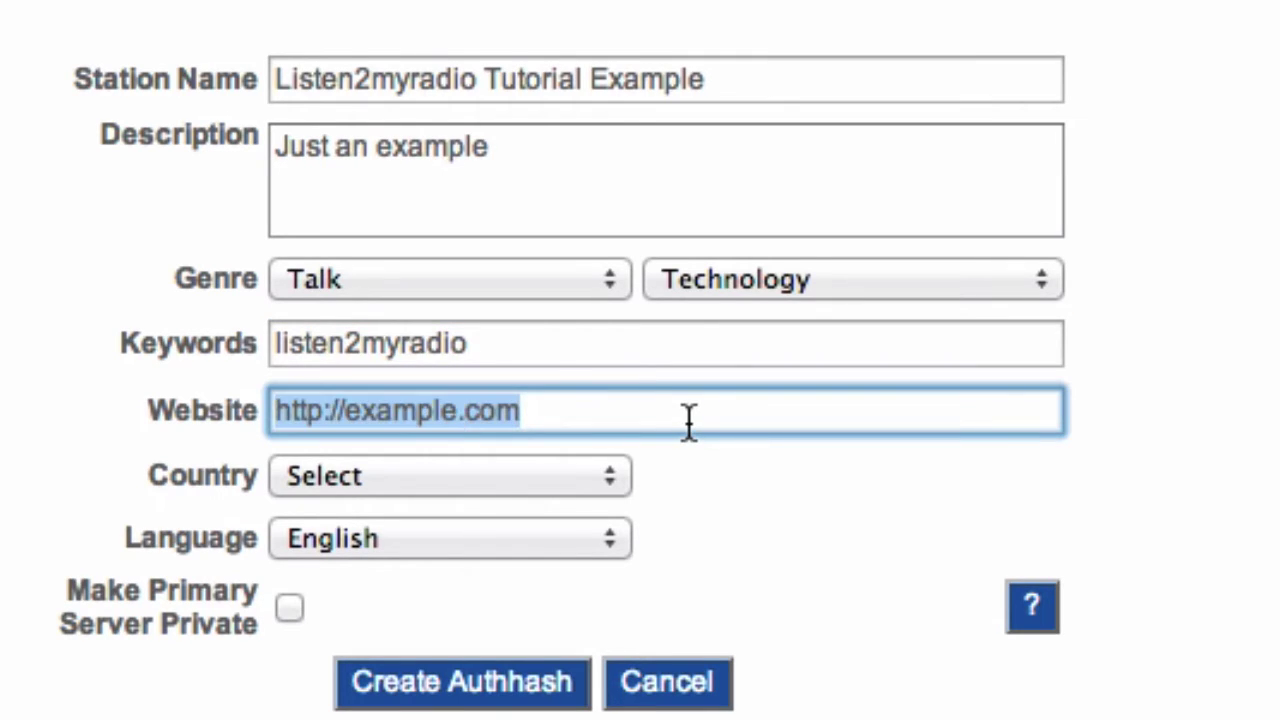
click(380, 409)
drag(380, 409, 982, 450)
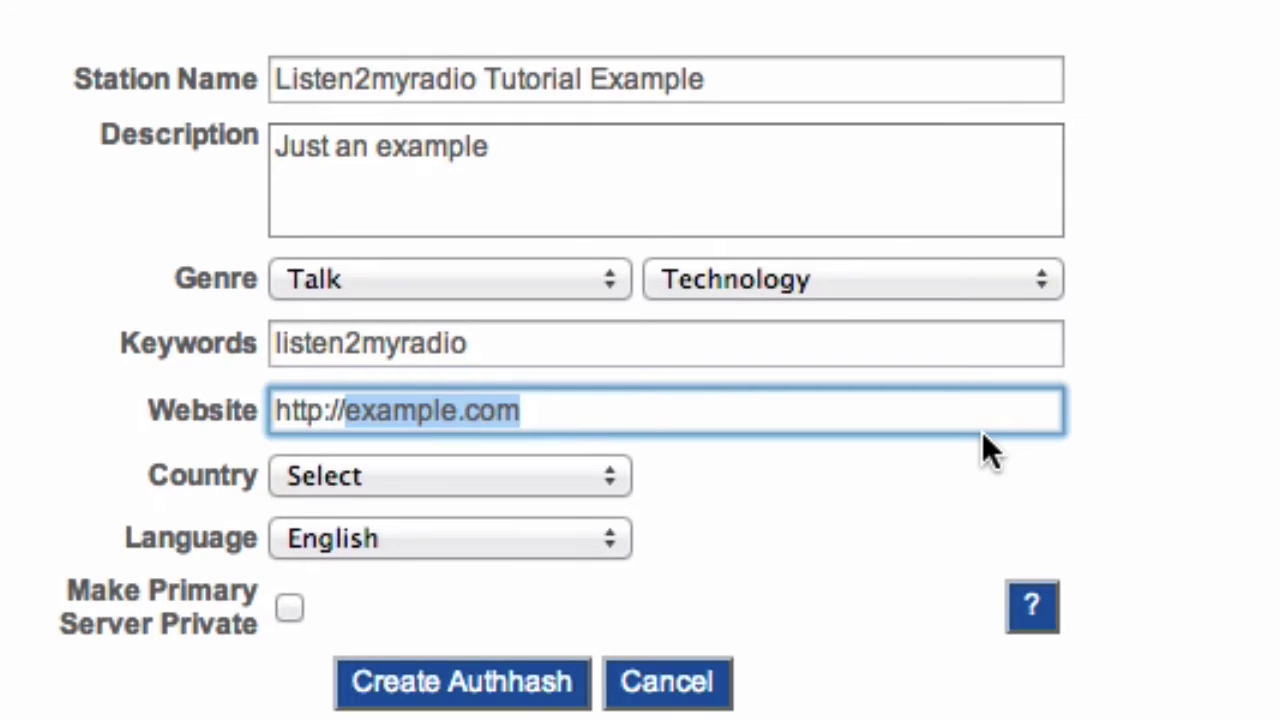
key(BackSpace)
text(www.listen2myradio.com)
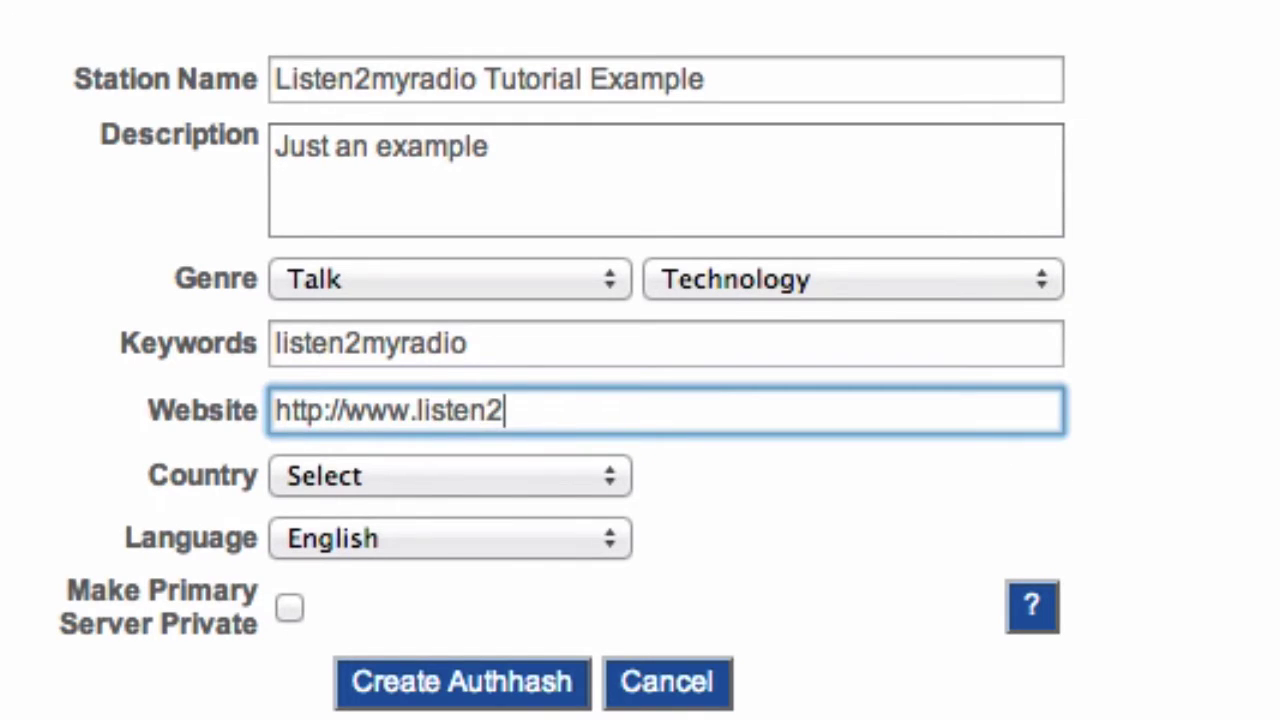
click(782, 498)
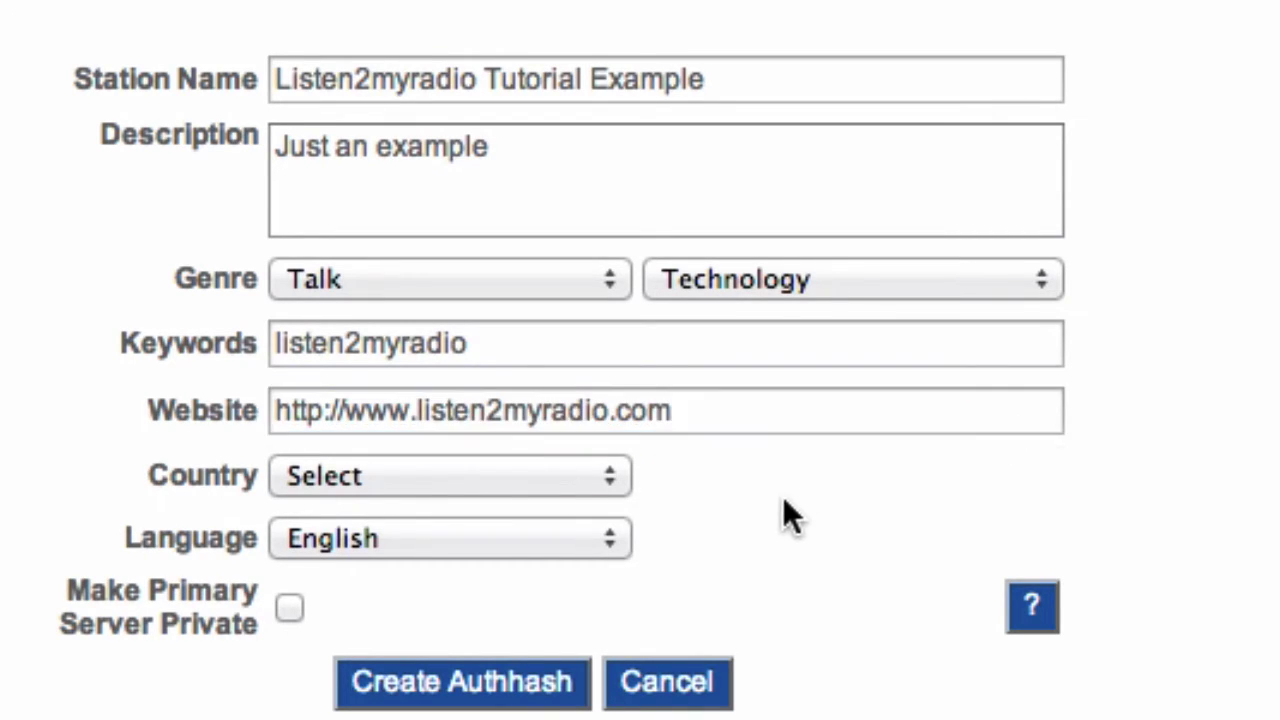
Step: Choose Internet Only as country and English as language, then create the authhash
click(598, 477)
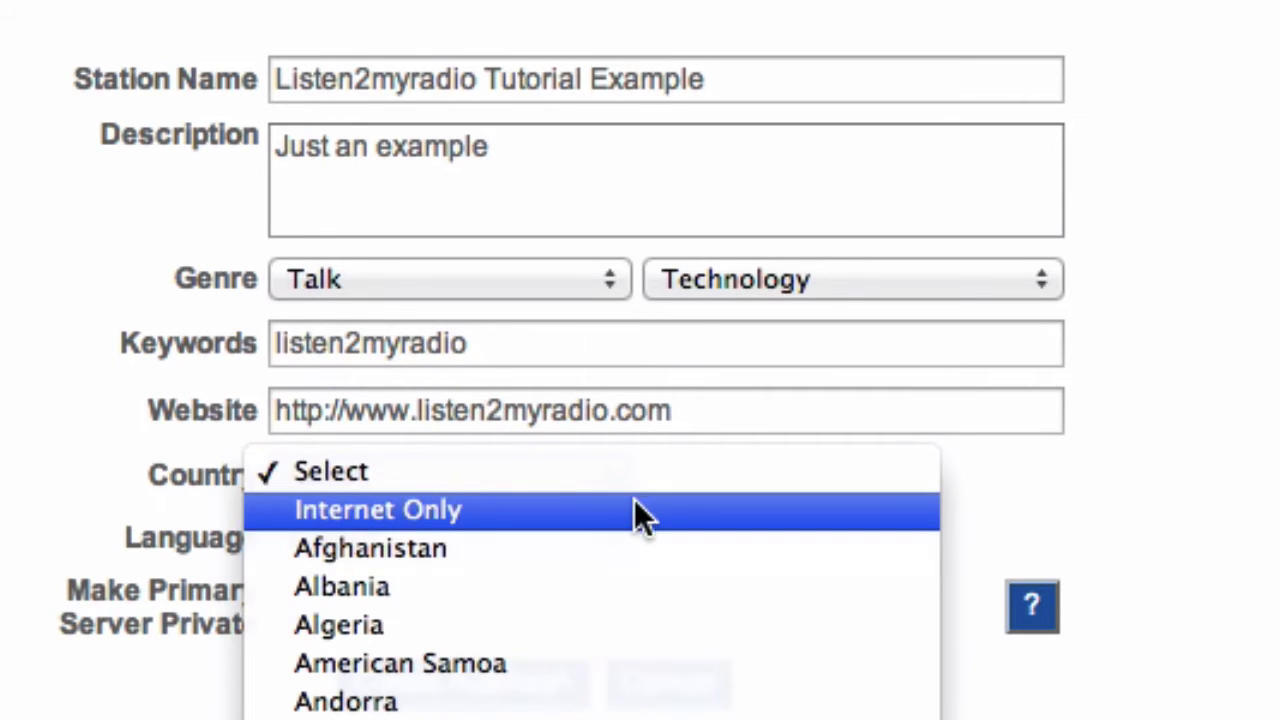
click(495, 511)
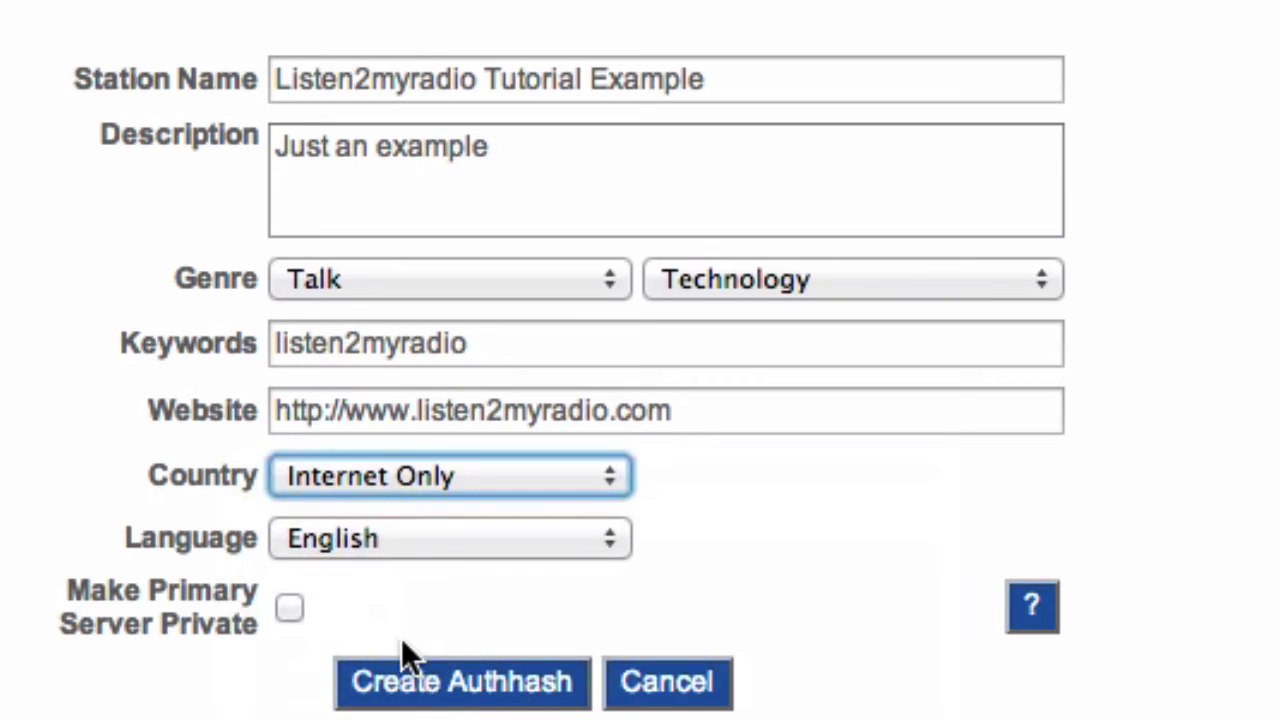
click(413, 547)
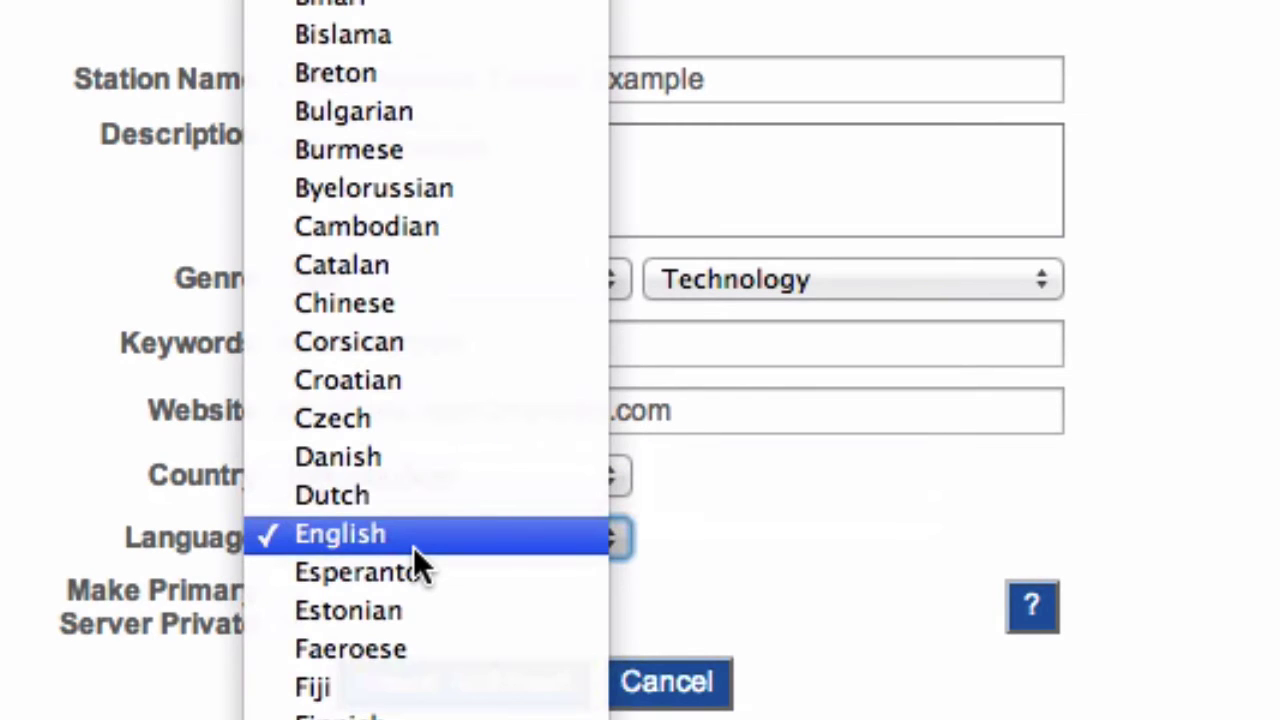
click(413, 547)
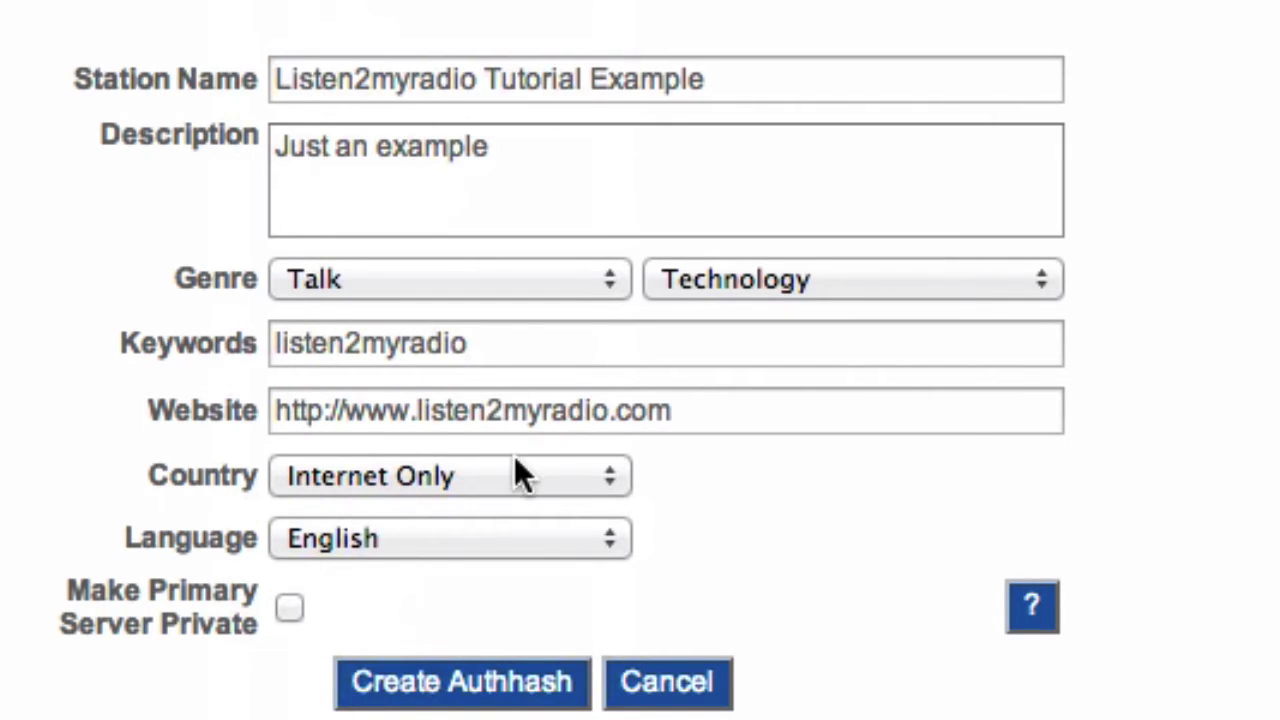
click(476, 688)
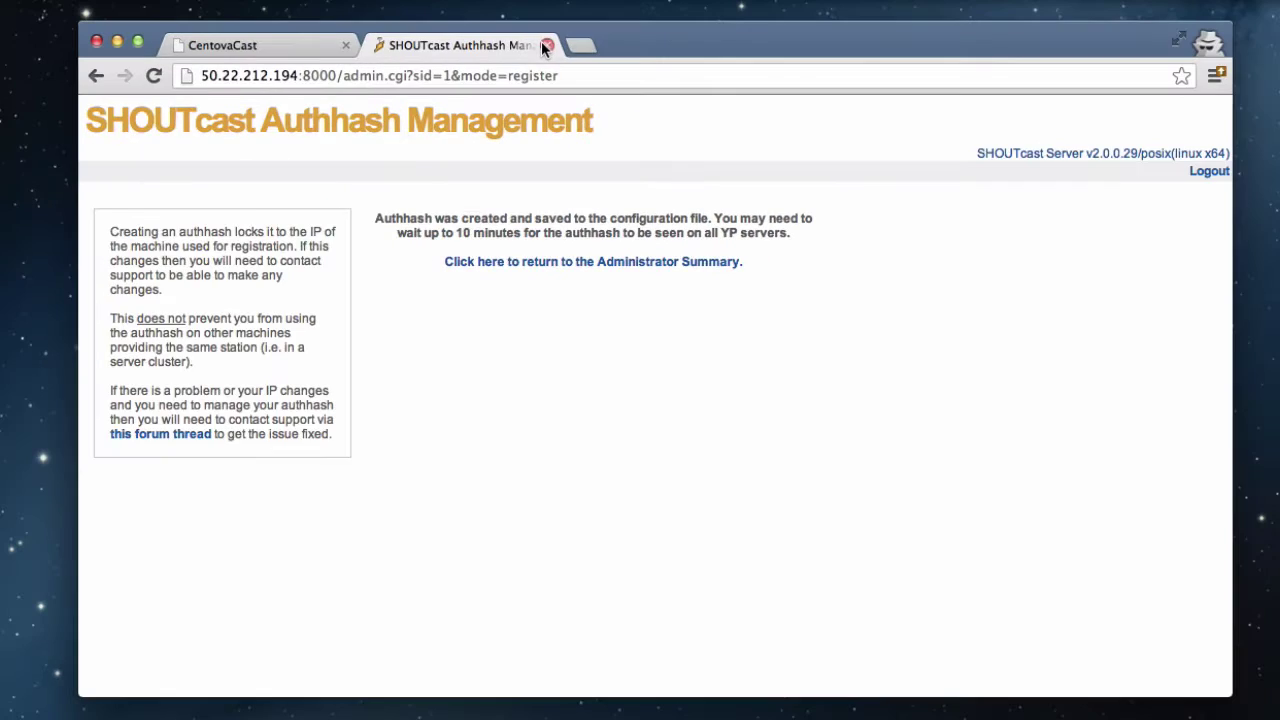
Step: Close the SHOUTcast Authhash Management tab once the authhash is confirmed saved
click(546, 46)
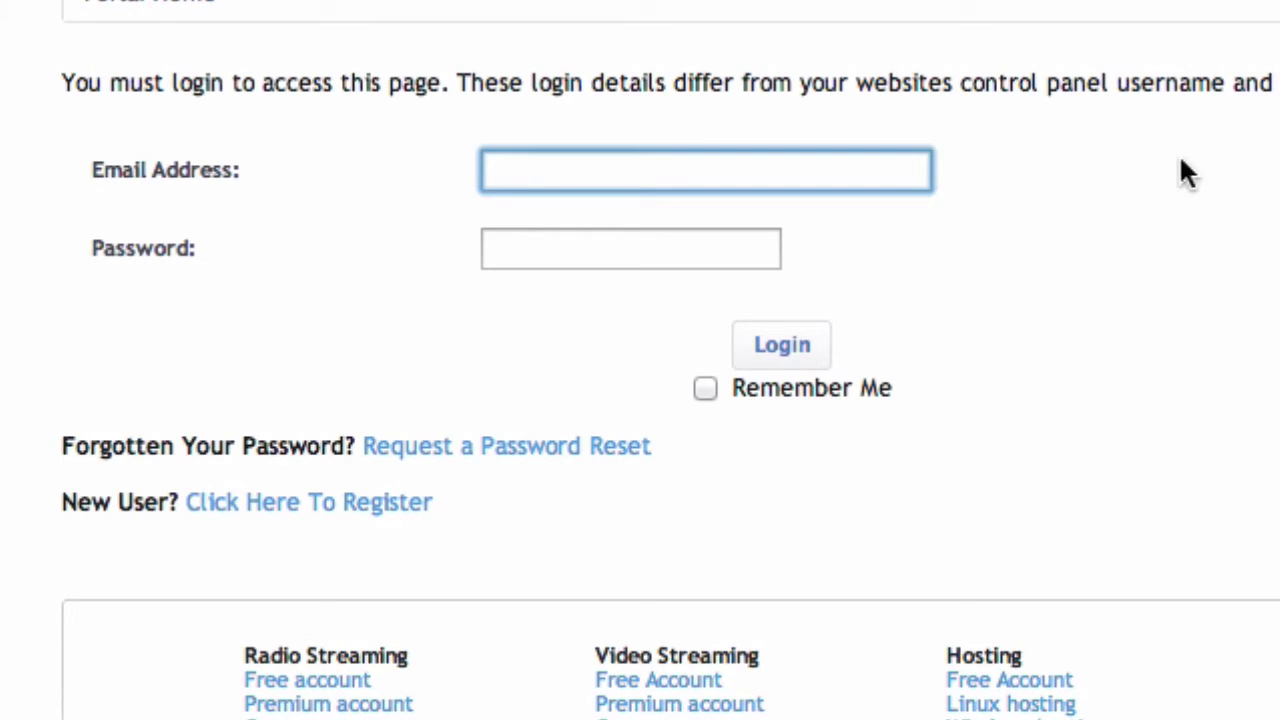
Step: Enter the account e-mail, paste the account password, and log in to the Client Area
drag(38, 441, 670, 492)
click(677, 485)
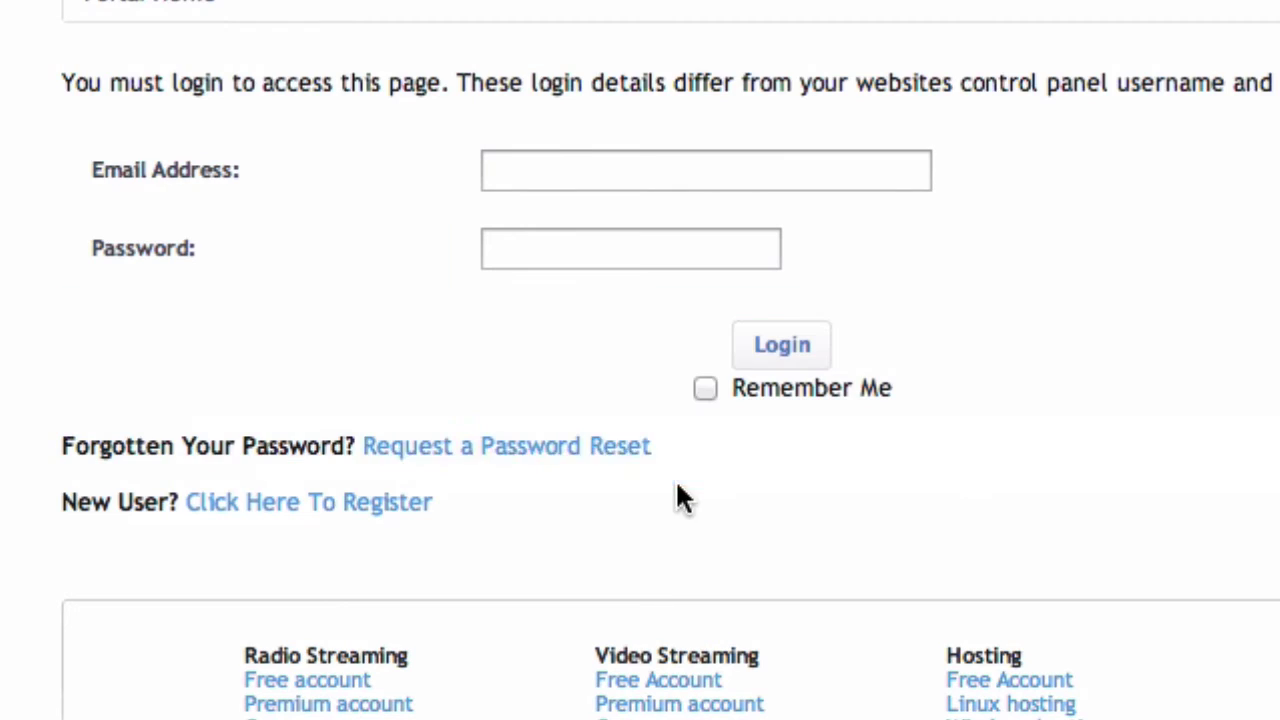
click(570, 450)
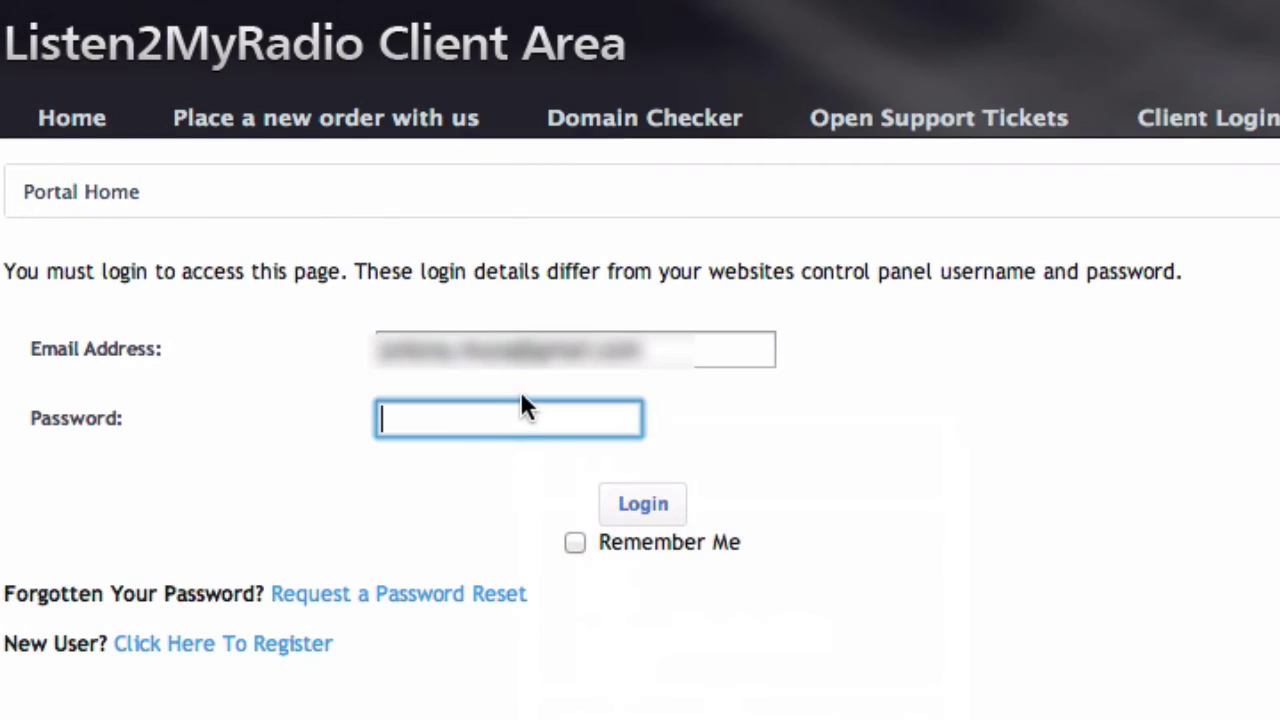
right_click(530, 410)
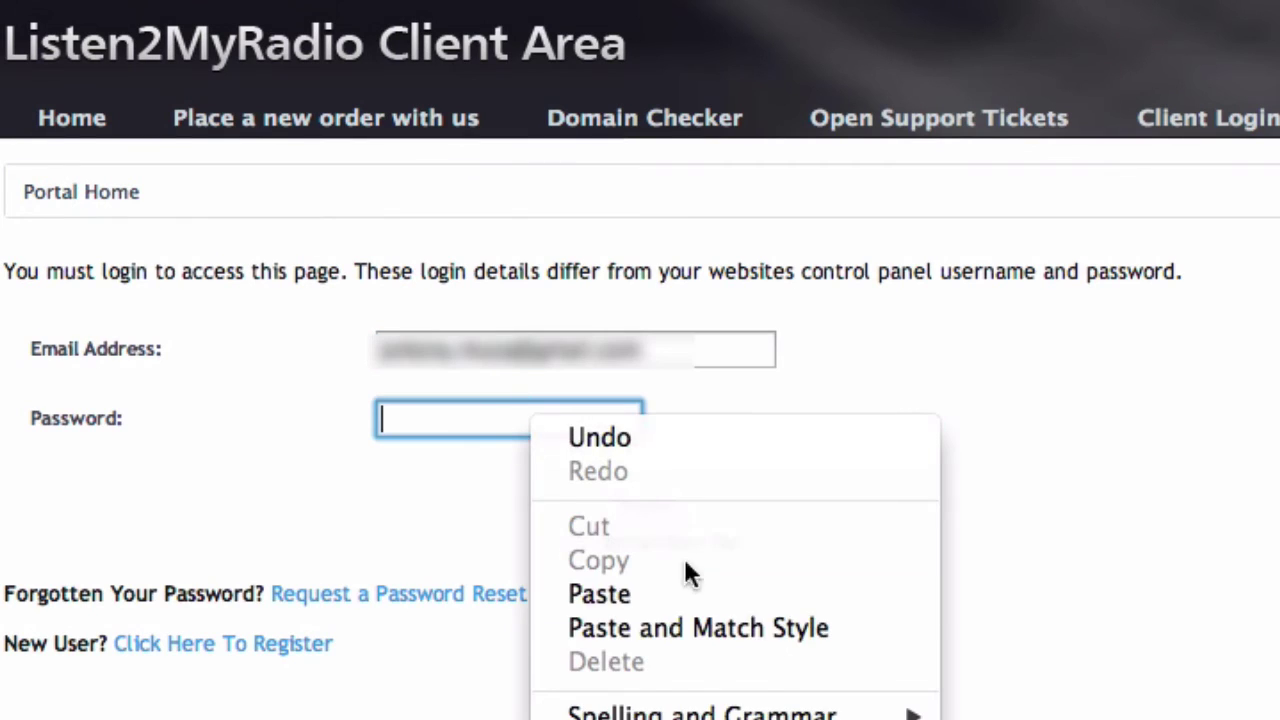
click(769, 595)
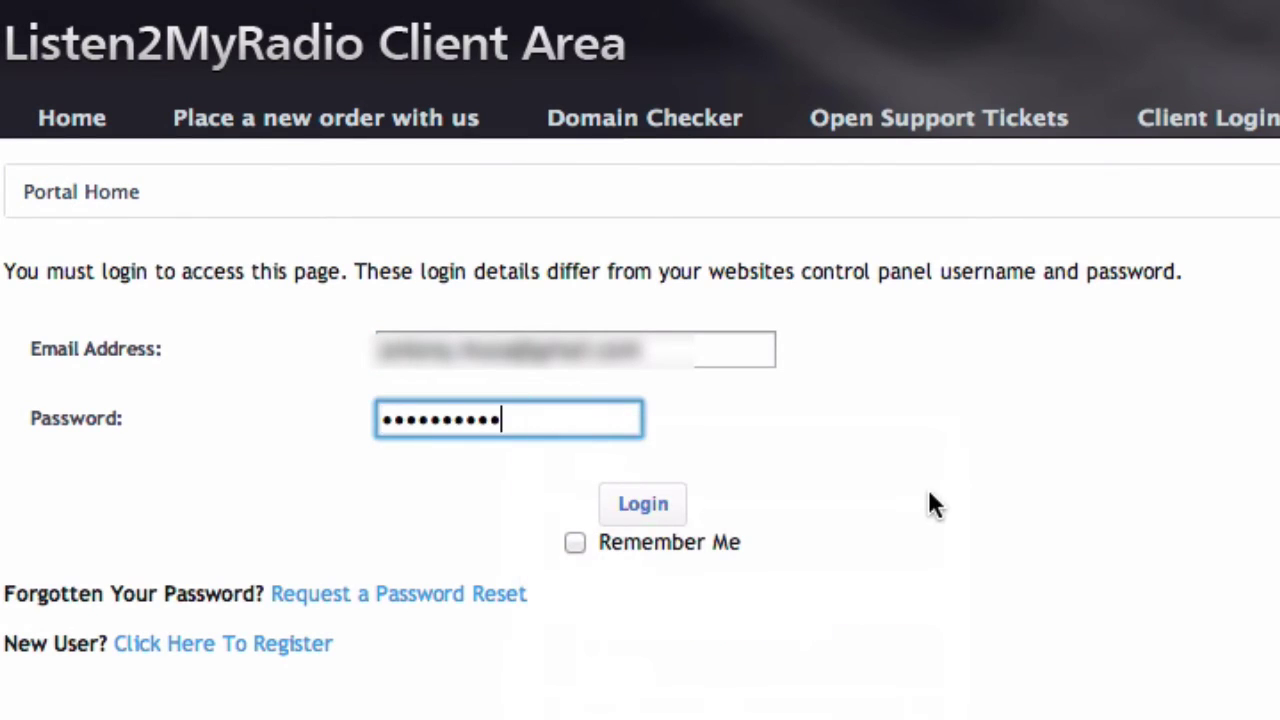
click(645, 510)
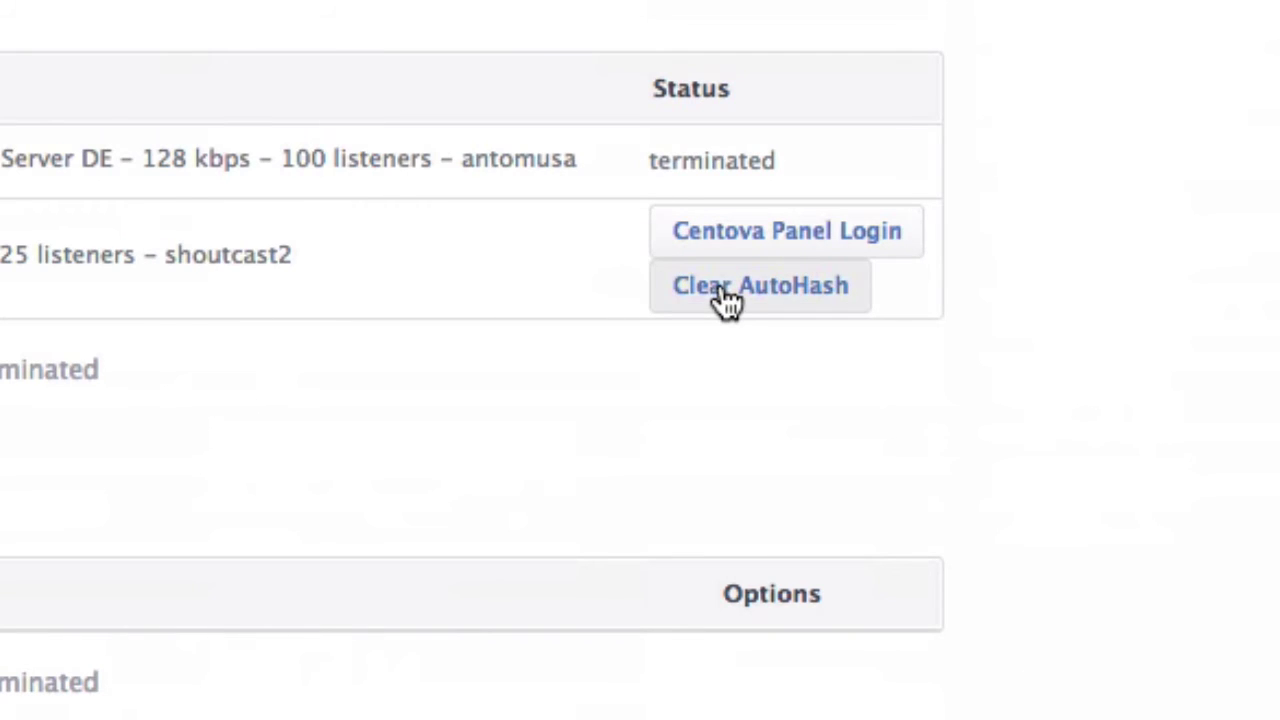
Step: Start Auto Hash for the shoutcast2 service, then switch back to the CentovaCast tab
click(815, 290)
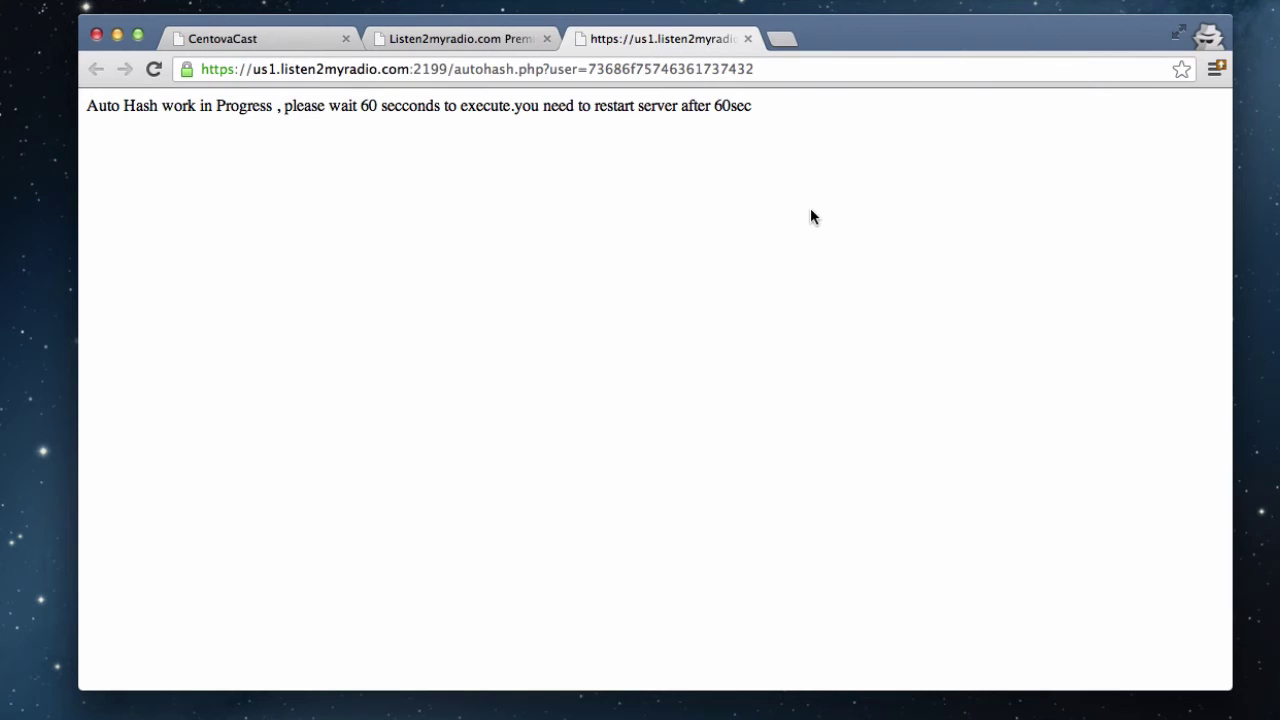
click(280, 36)
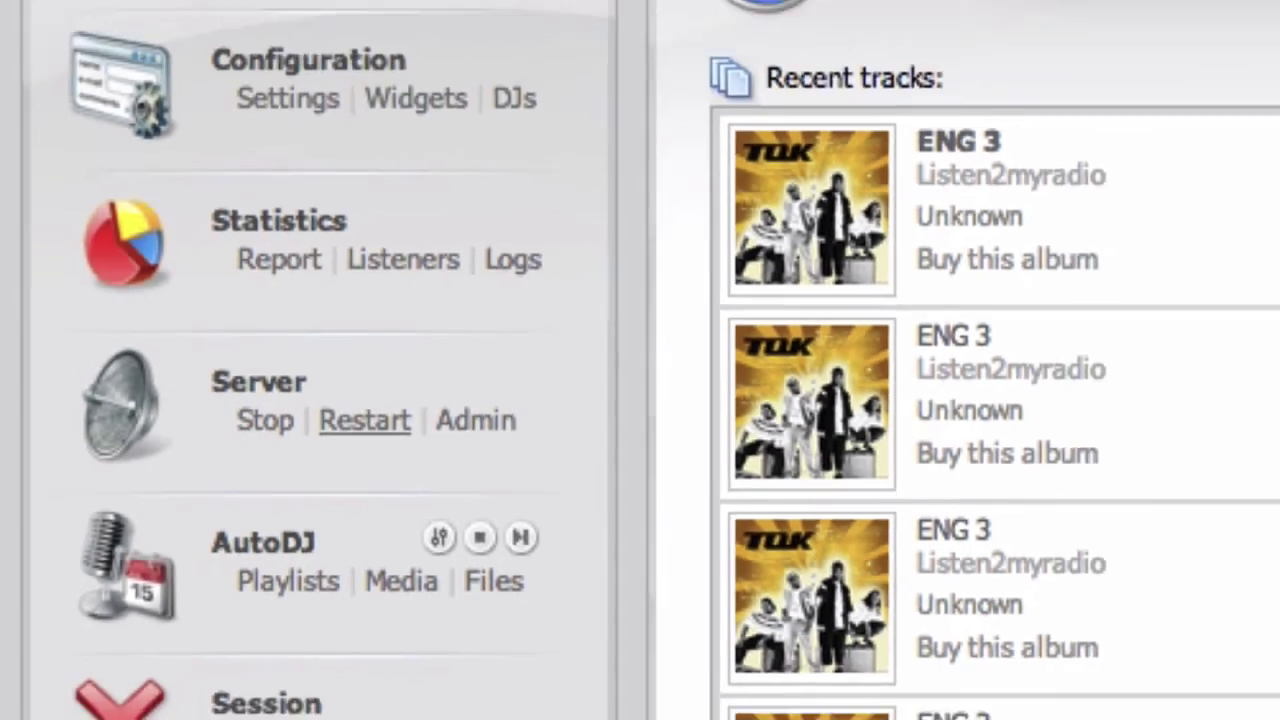
Step: Restart the streaming server, confirm it, and return after the success message
click(420, 388)
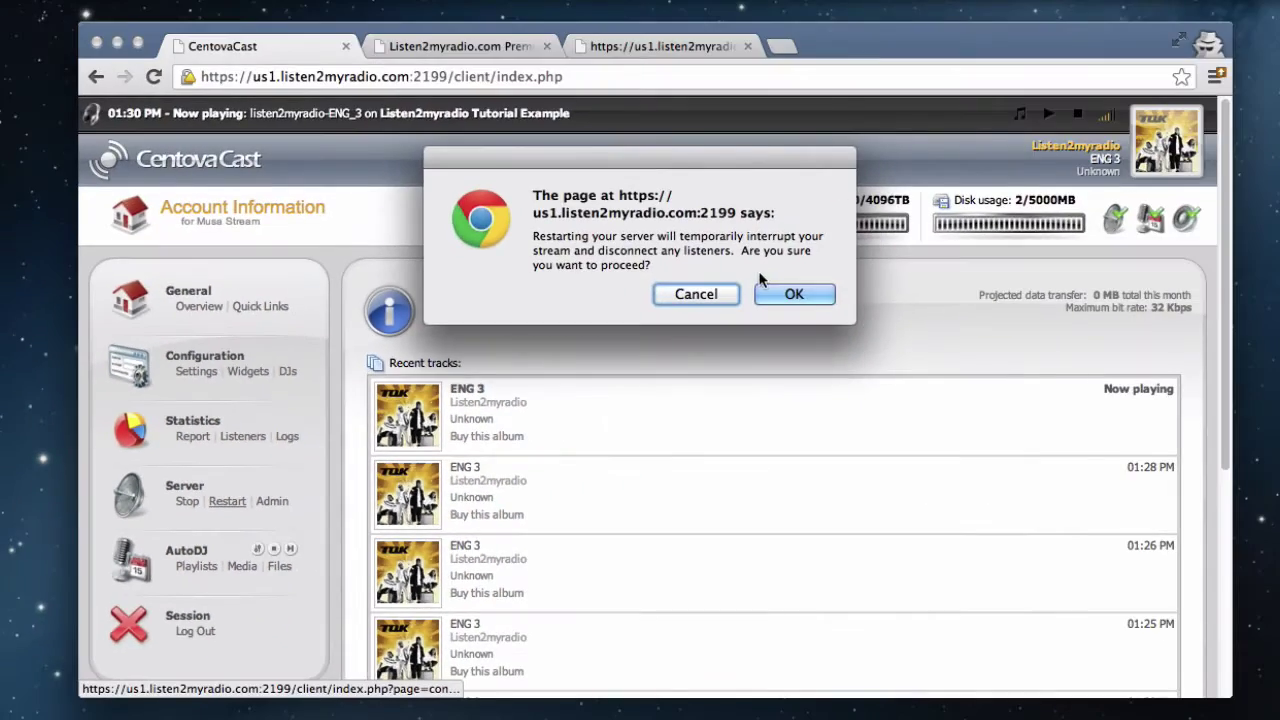
click(786, 294)
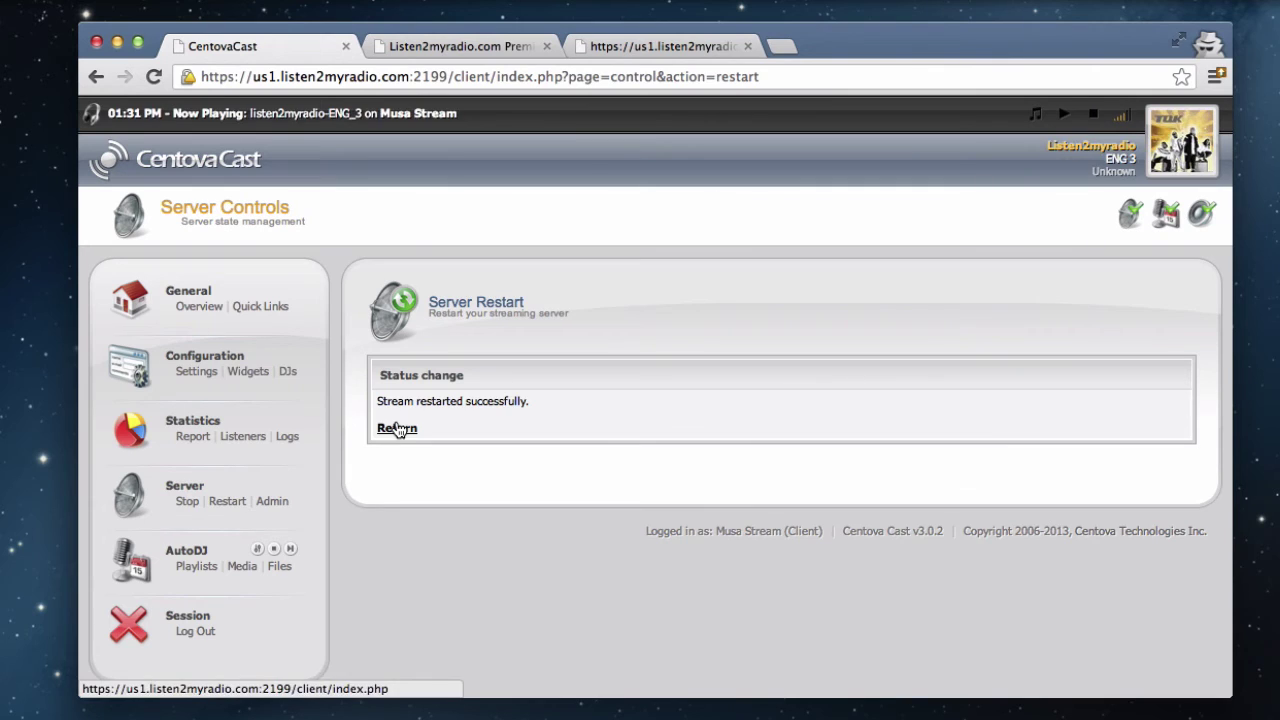
click(397, 427)
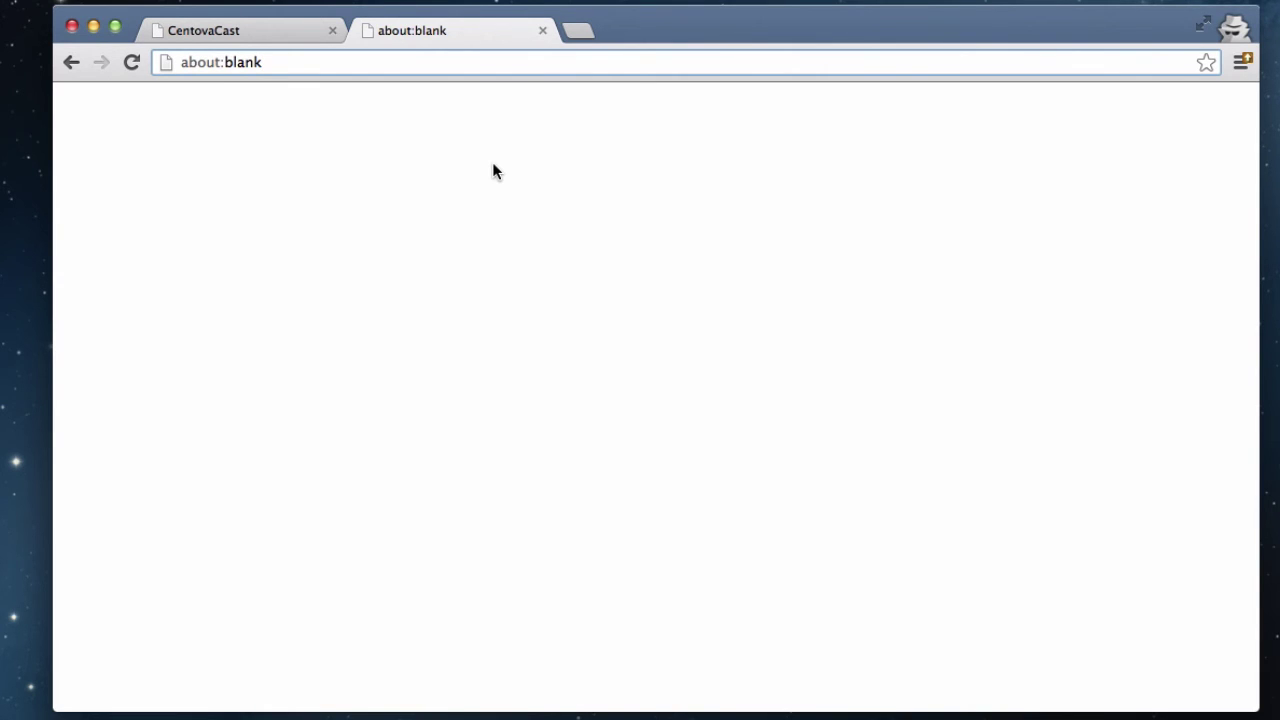
Step: Load tunein.com/syndication/new/?IsBroadcaster=true from the address bar
key(super+a)
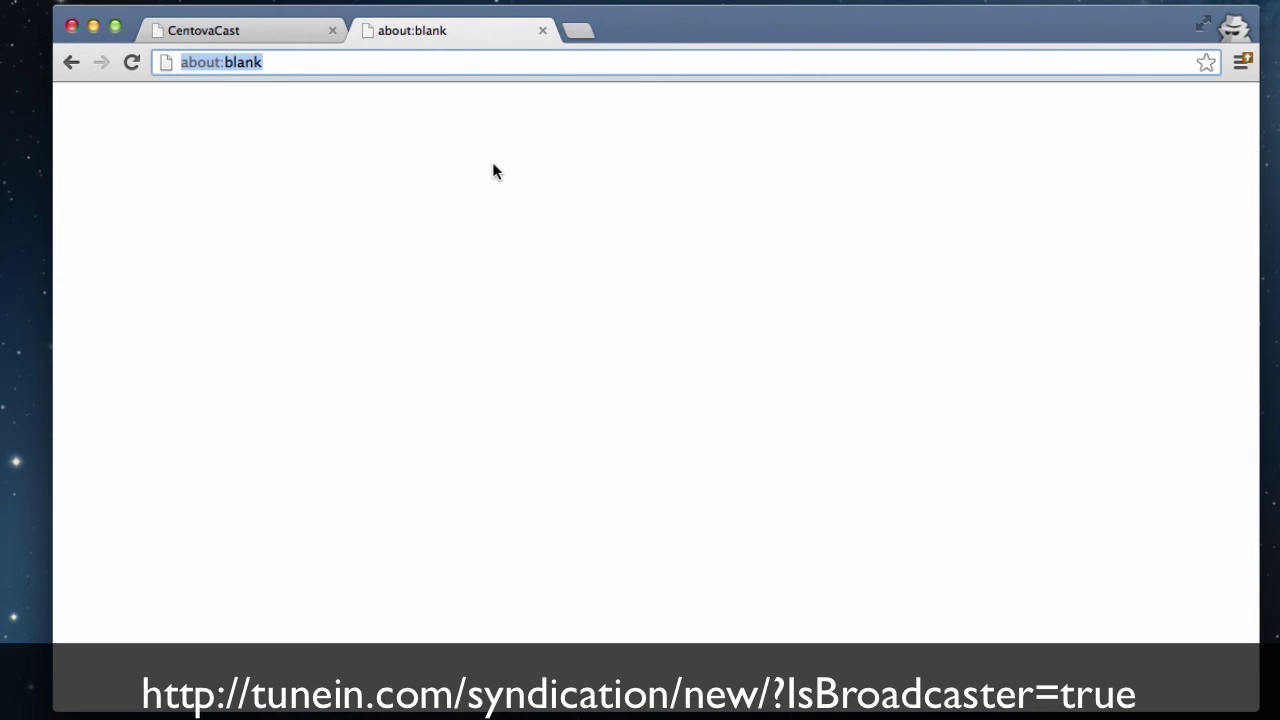
text(http://tunein.com/syndication/new/?IsBroadcaster=true)
key(Return)
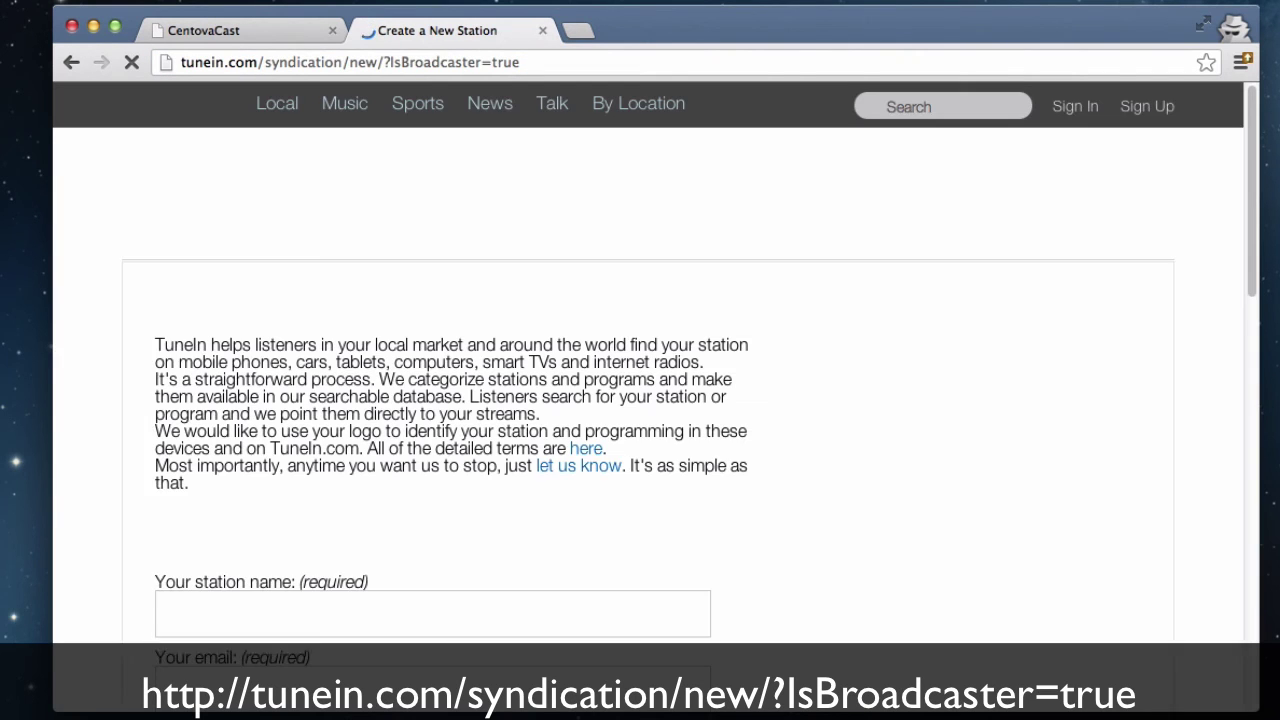
scroll(835, 410, down, 5)
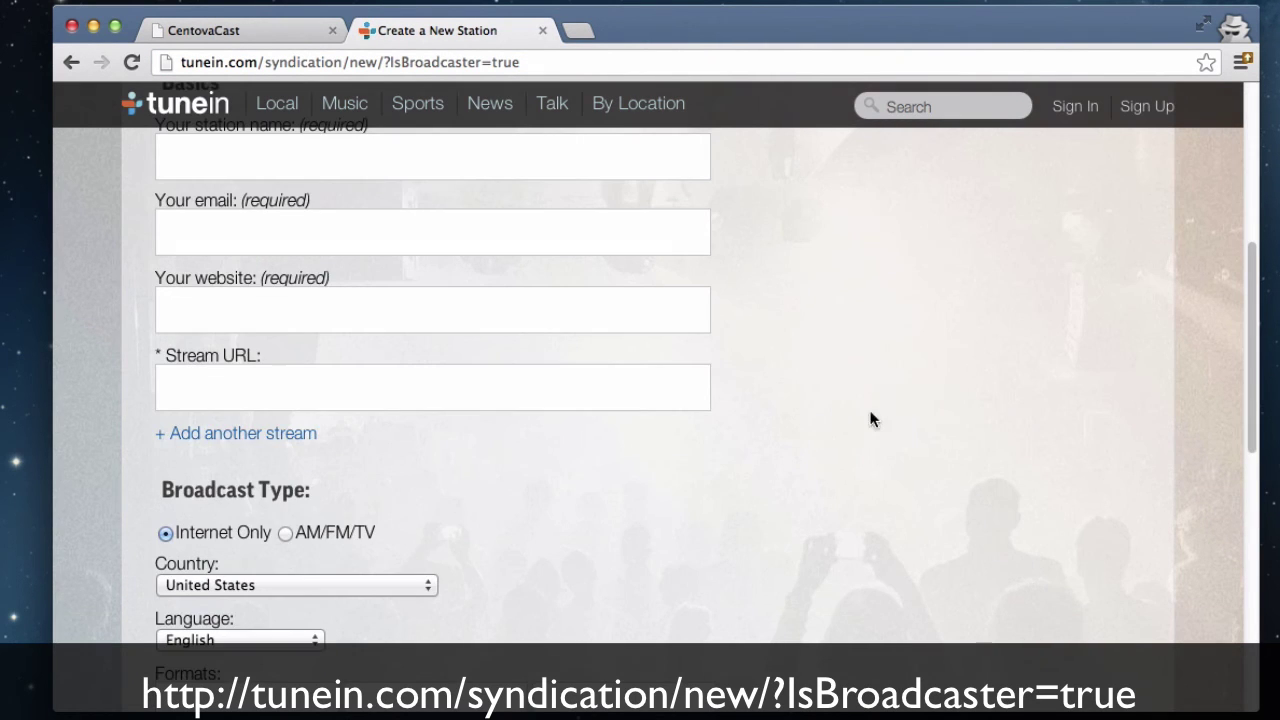
scroll(870, 420, up, 2)
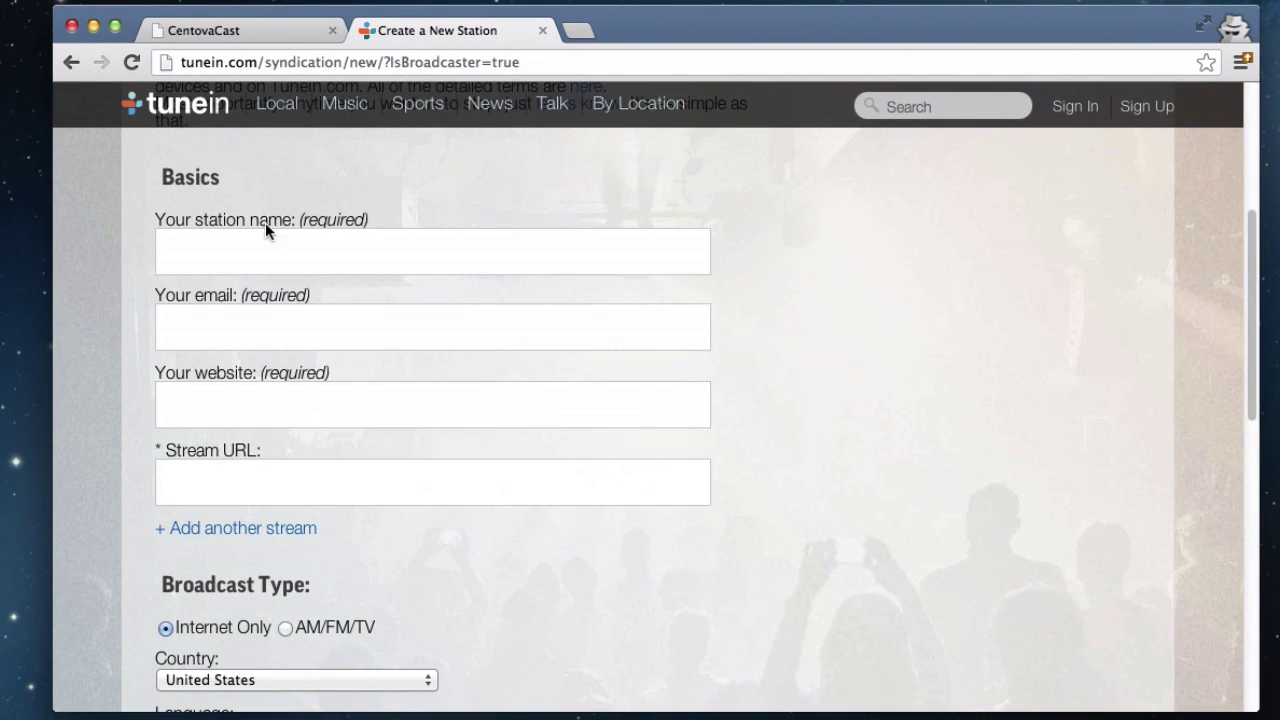
Step: Go through the station name, email, website and Stream URL fields, then return to CentovaCast
click(272, 248)
click(296, 315)
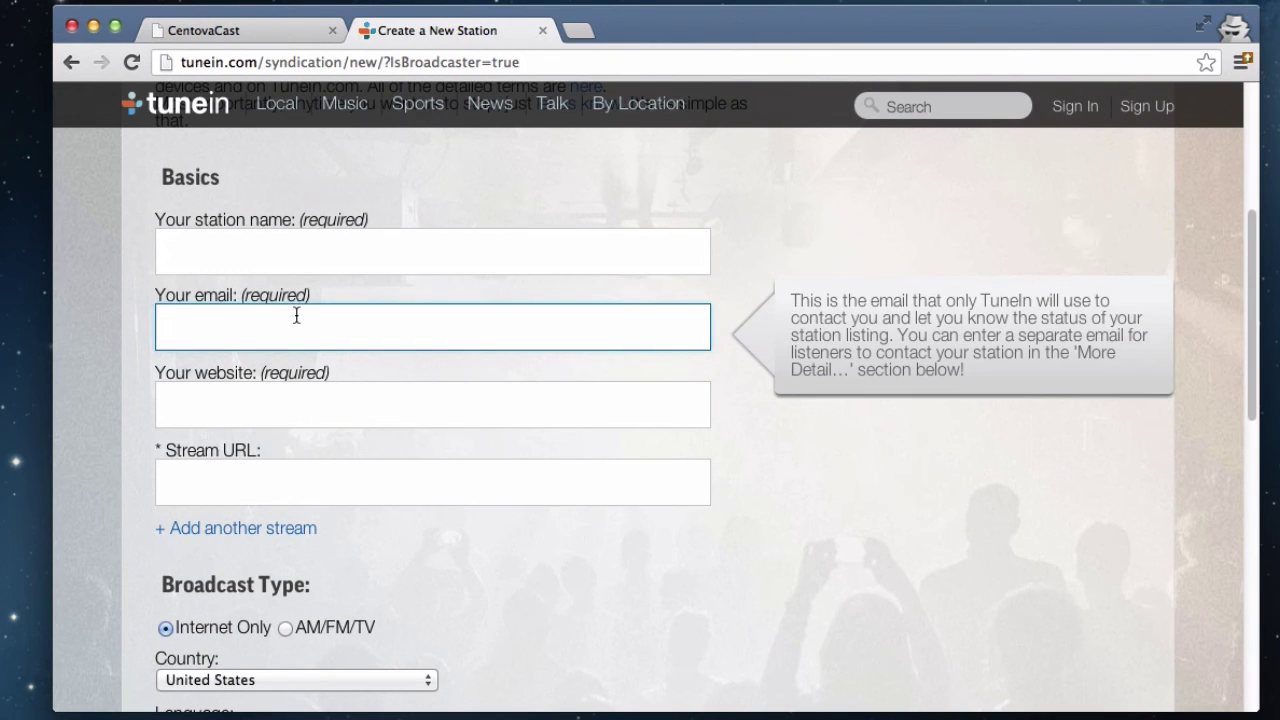
click(422, 409)
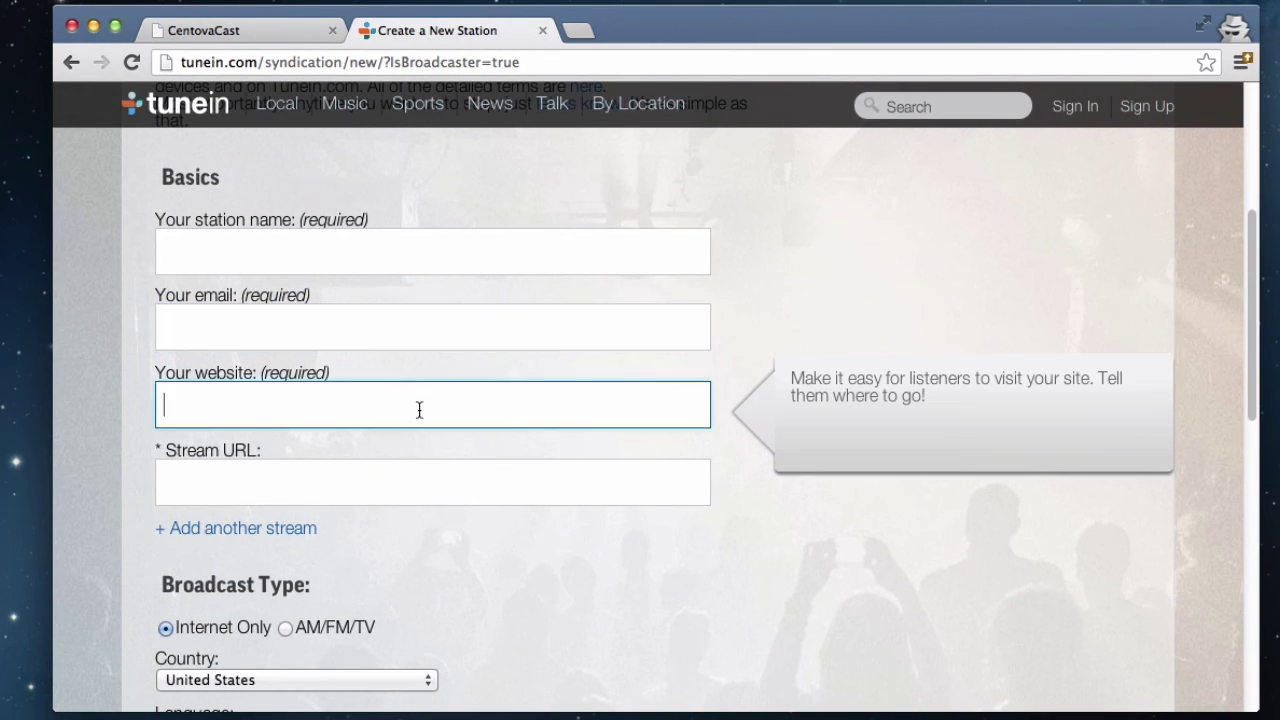
scroll(330, 388, down, 4)
click(353, 300)
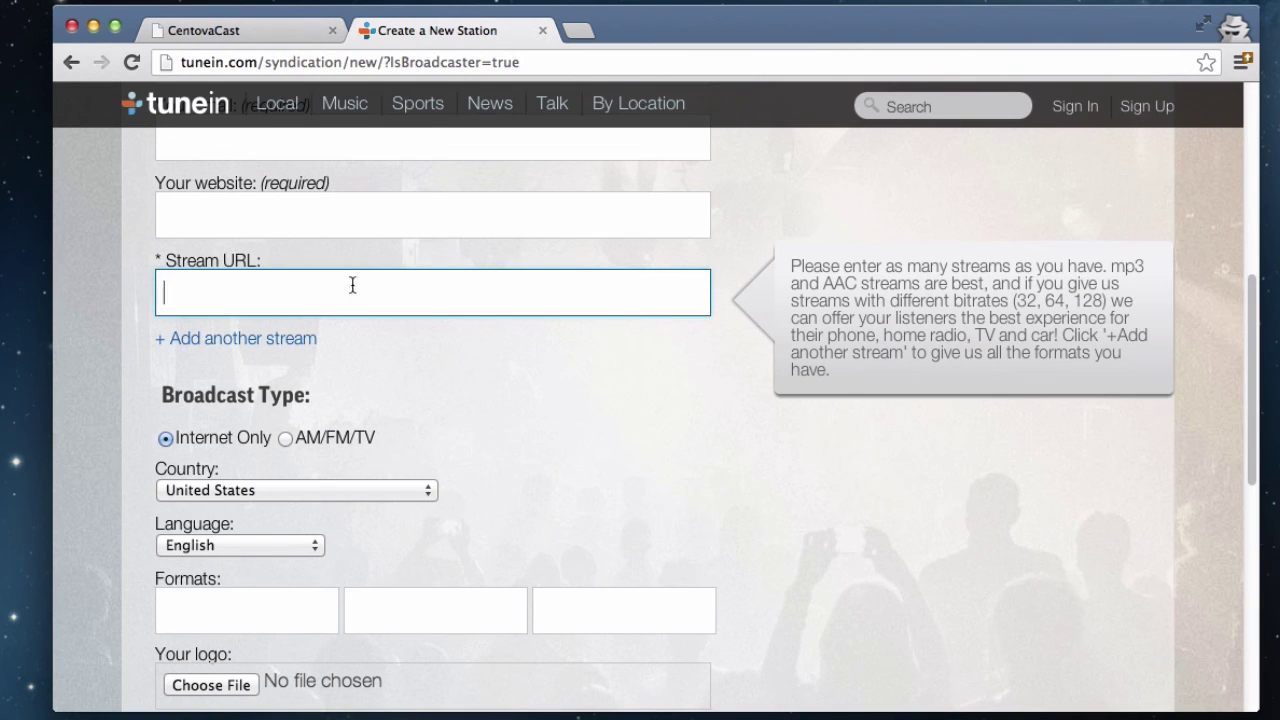
click(276, 39)
scroll(602, 551, down, 3)
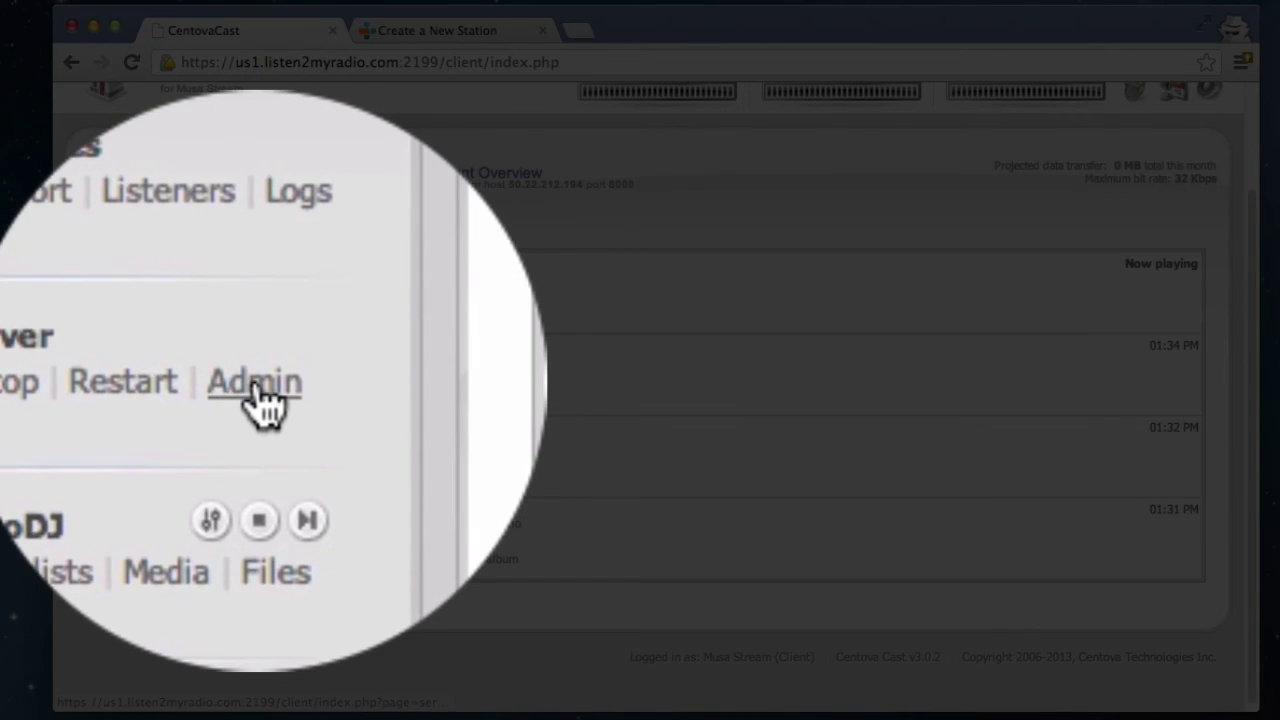
Step: From the SHOUTcast admin page, open Stream #1's status (up, 32 kbps) and copy its Listen link address
click(257, 400)
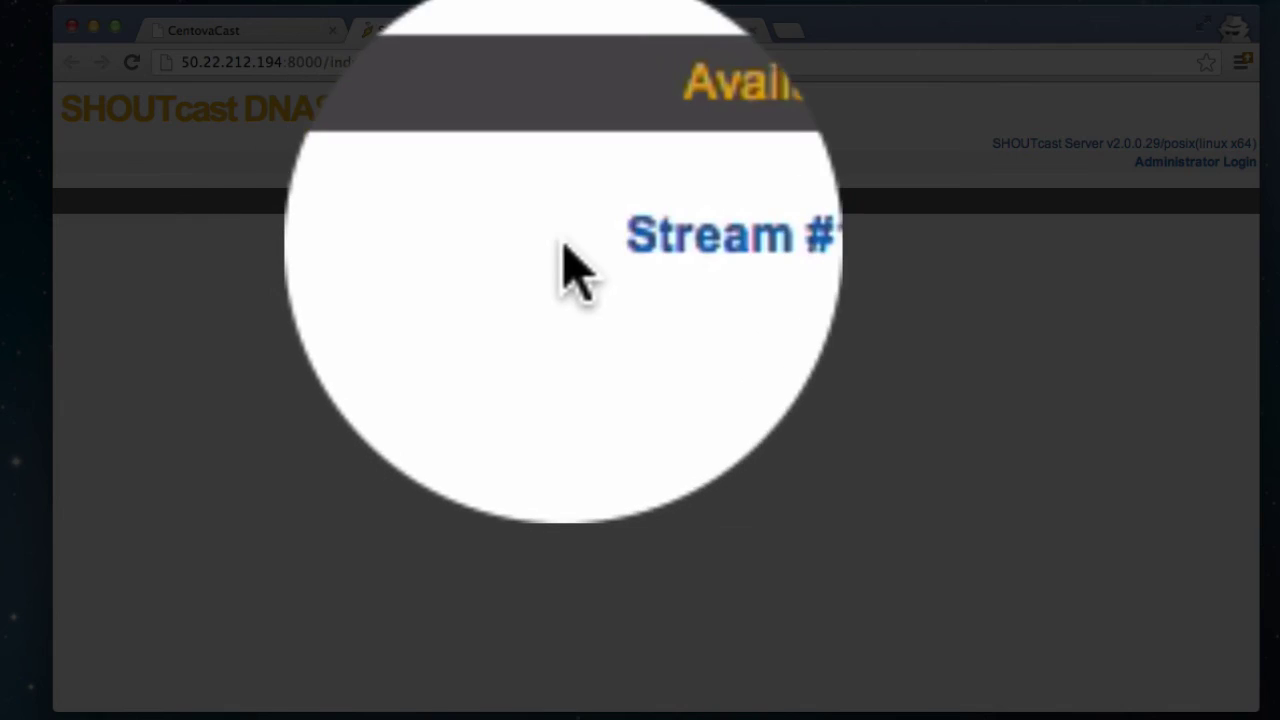
click(596, 252)
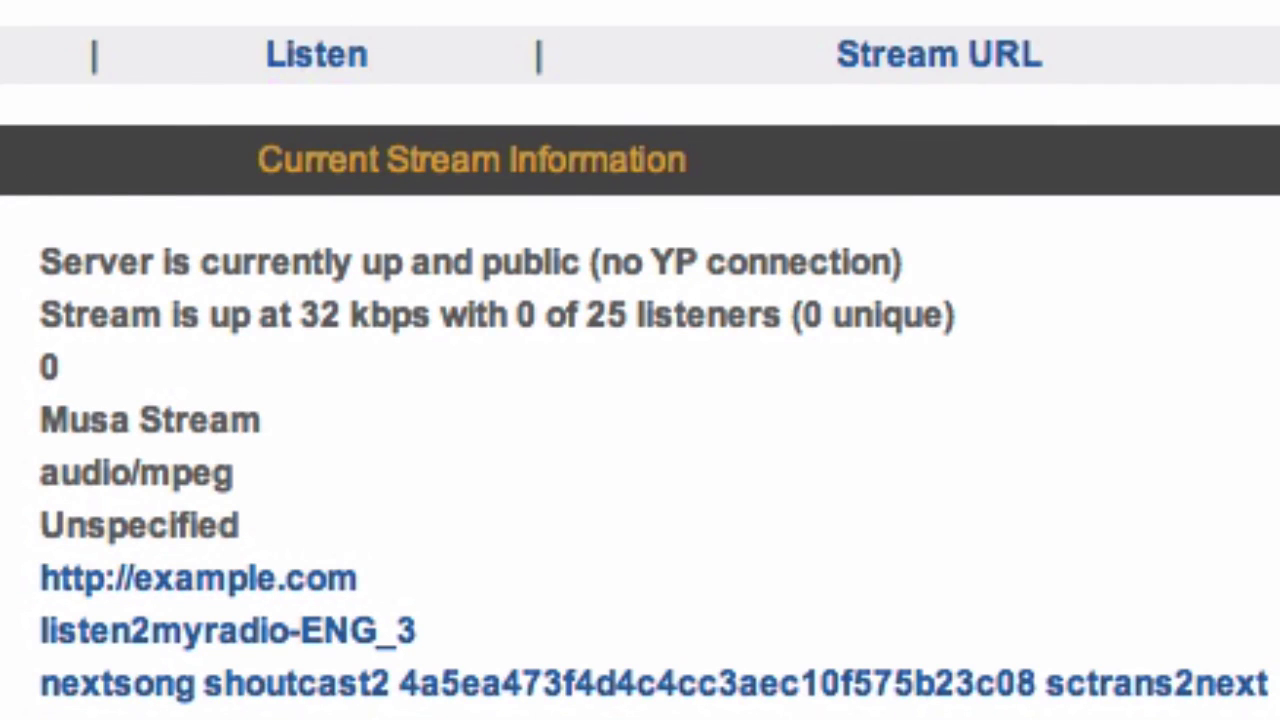
right_click(333, 82)
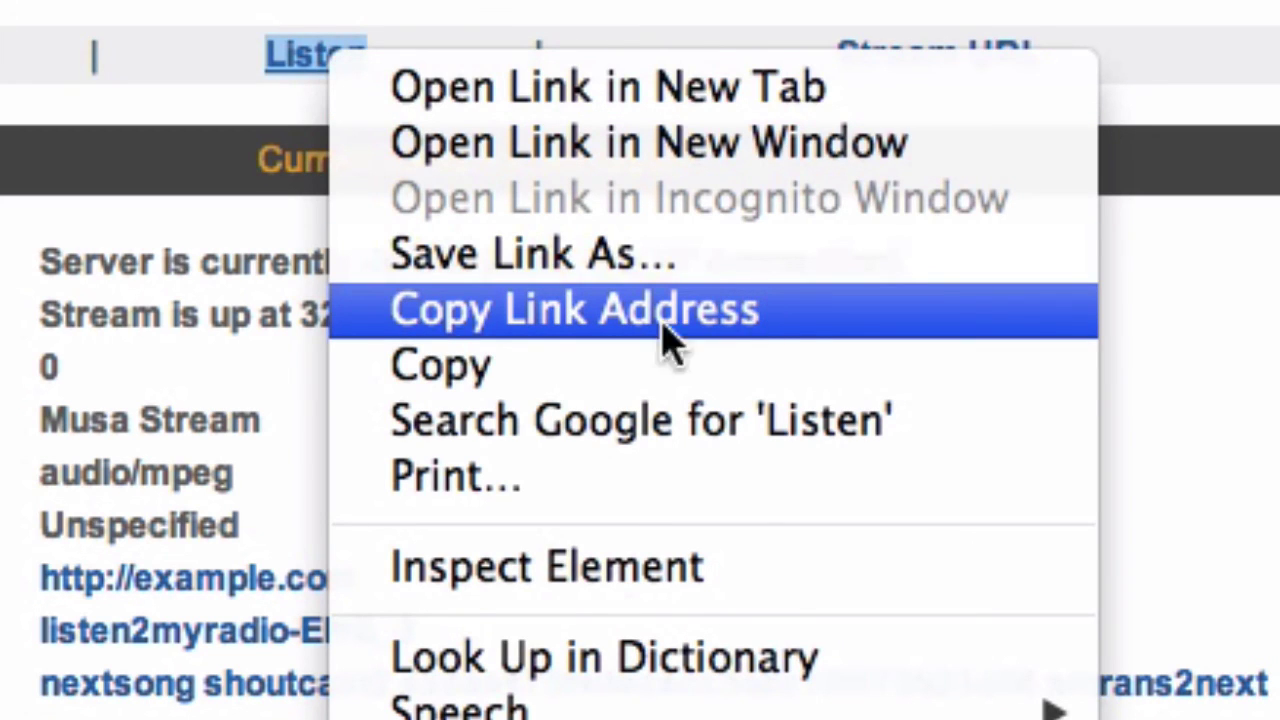
click(708, 326)
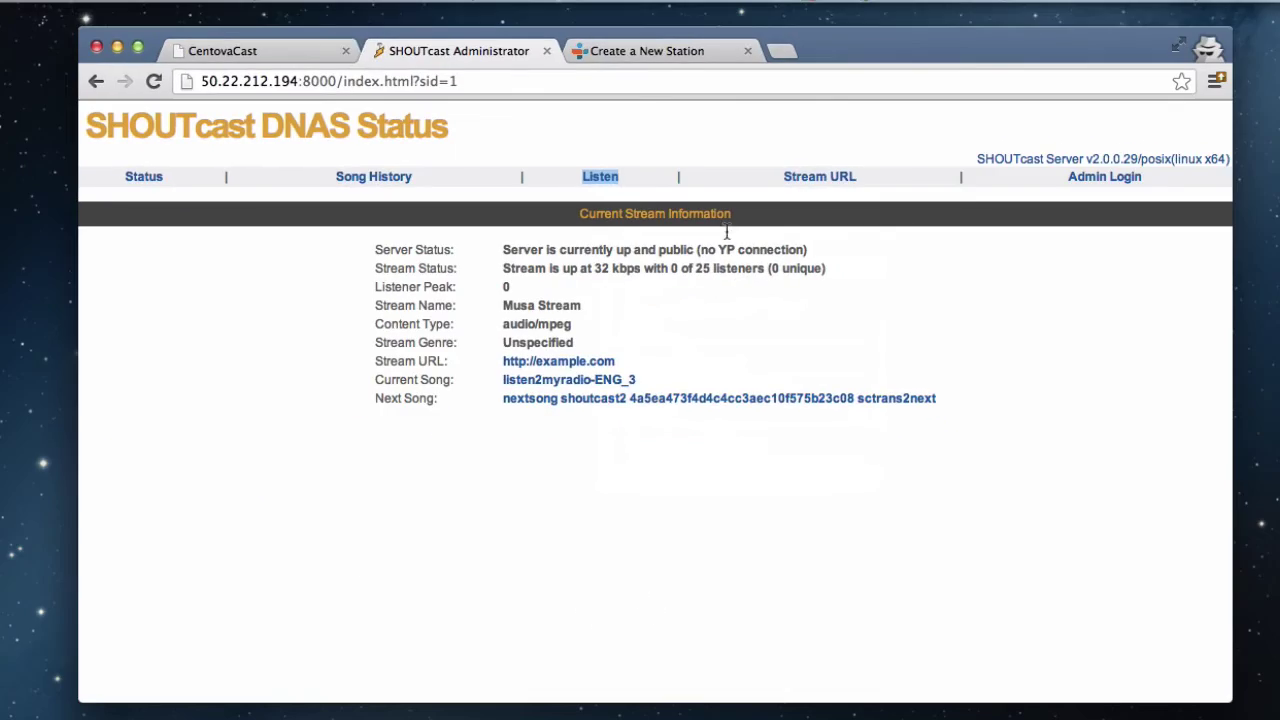
click(632, 54)
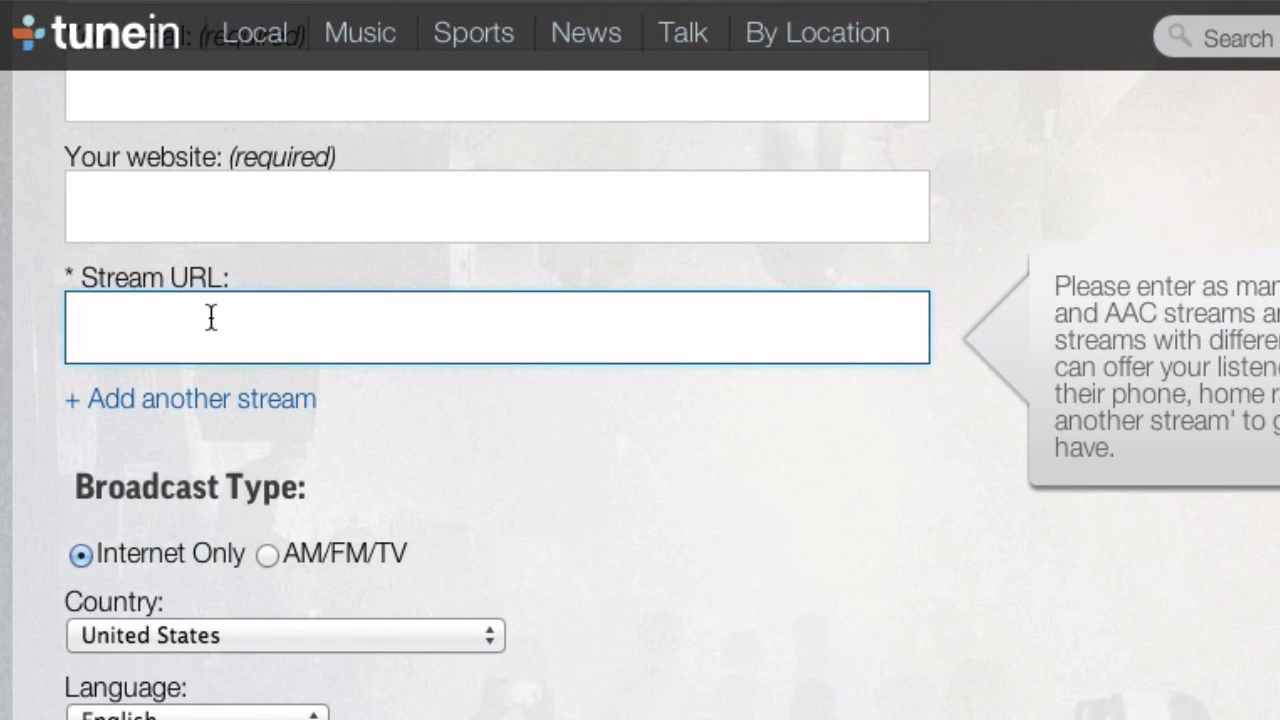
right_click(211, 317)
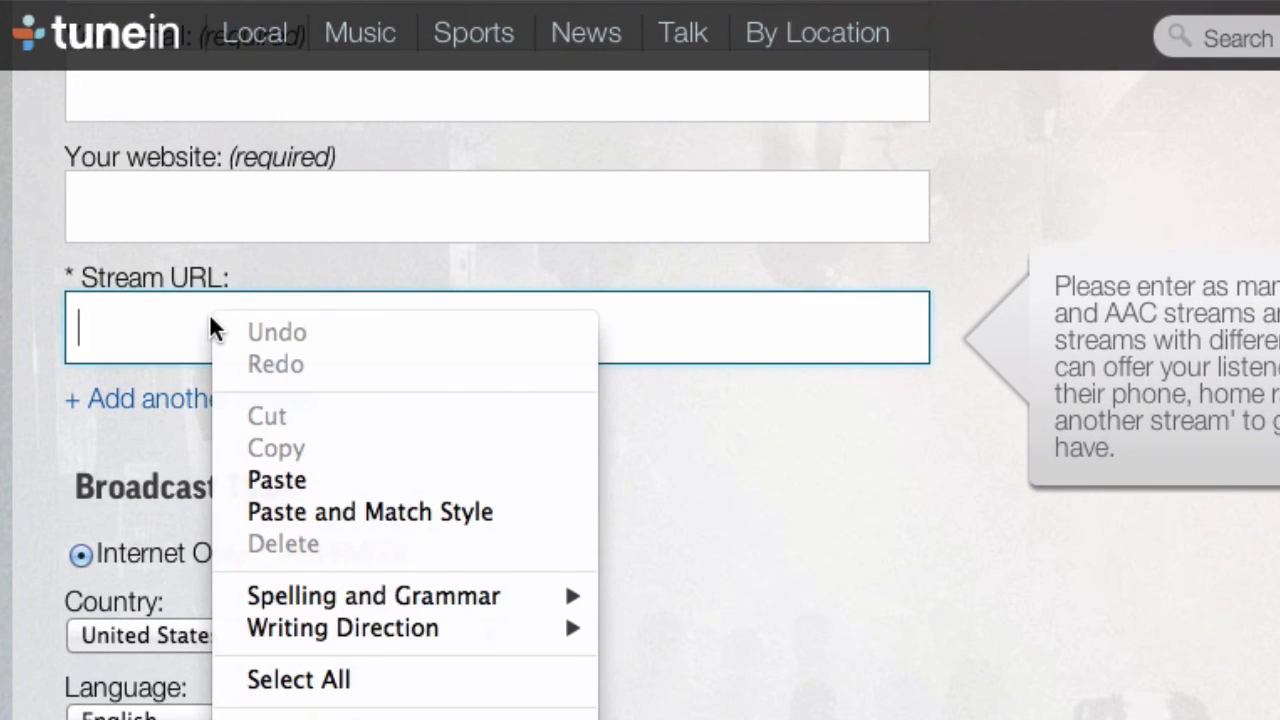
click(327, 482)
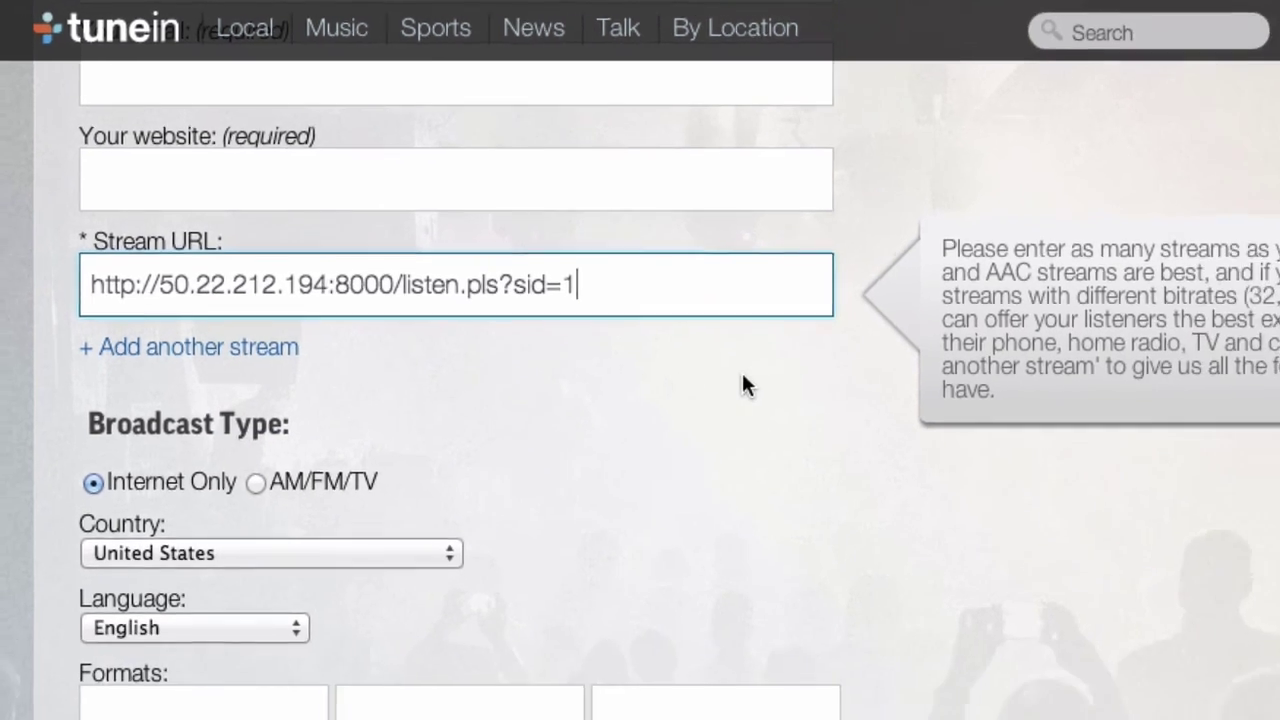
scroll(741, 386, down, 5)
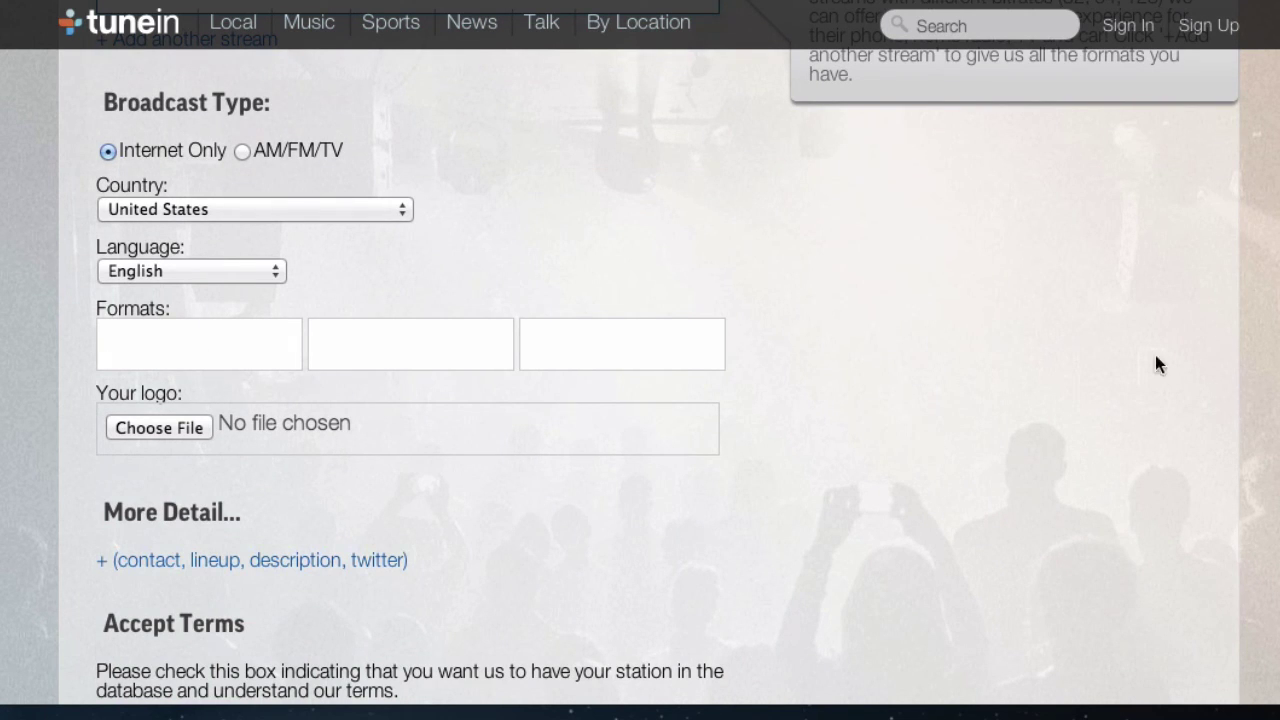
scroll(900, 418, down, 5)
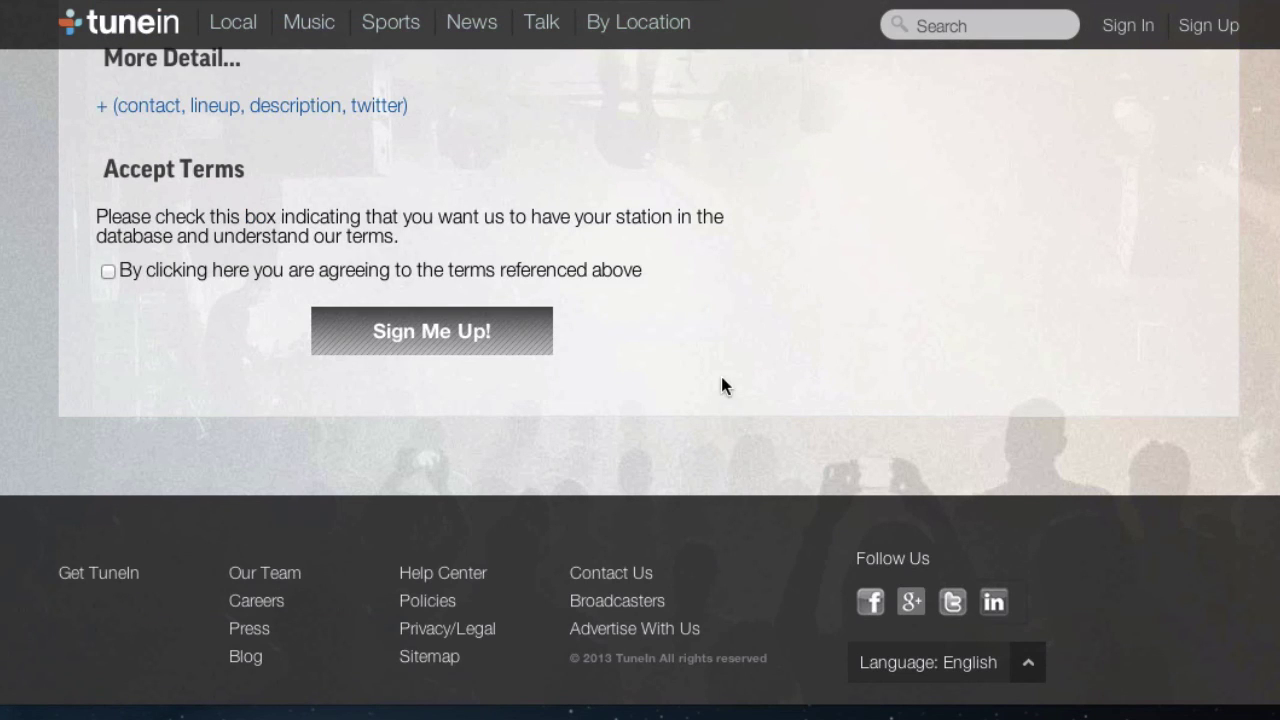